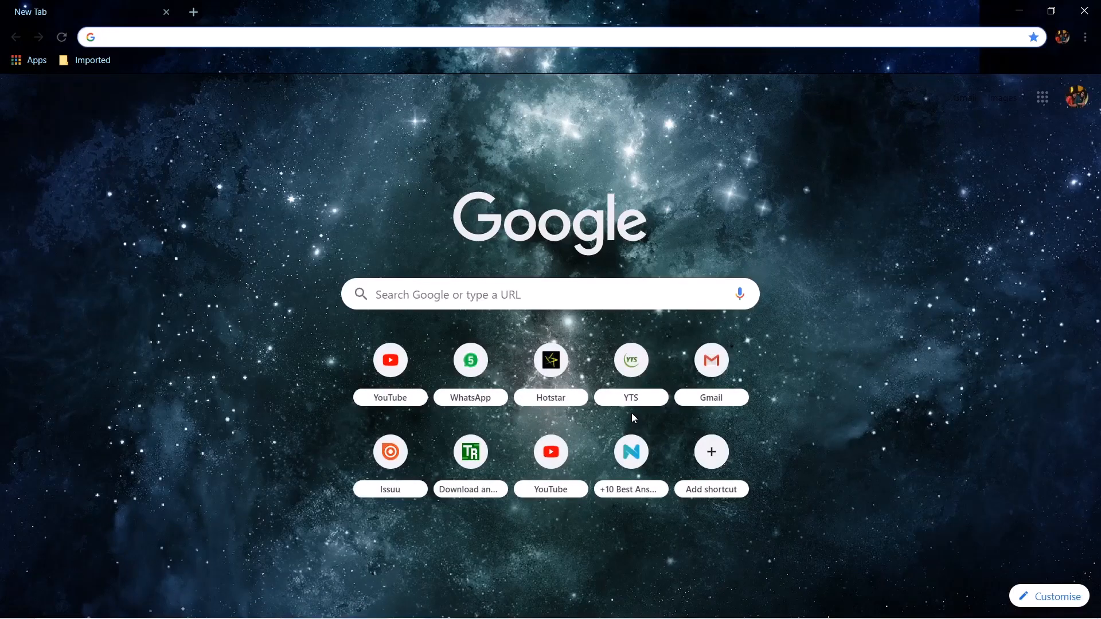
Search the web for "streamlab", open the official Streamlabs website and download the Streamlabs OBS installer.
type("streamlab")
key("Return")
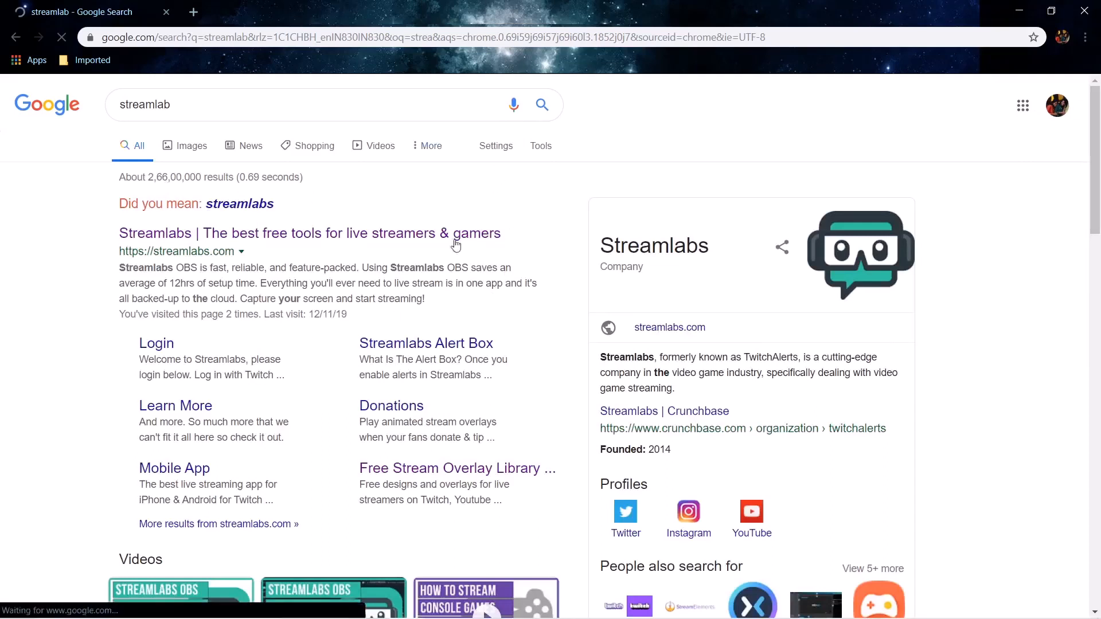
left_click(337, 240)
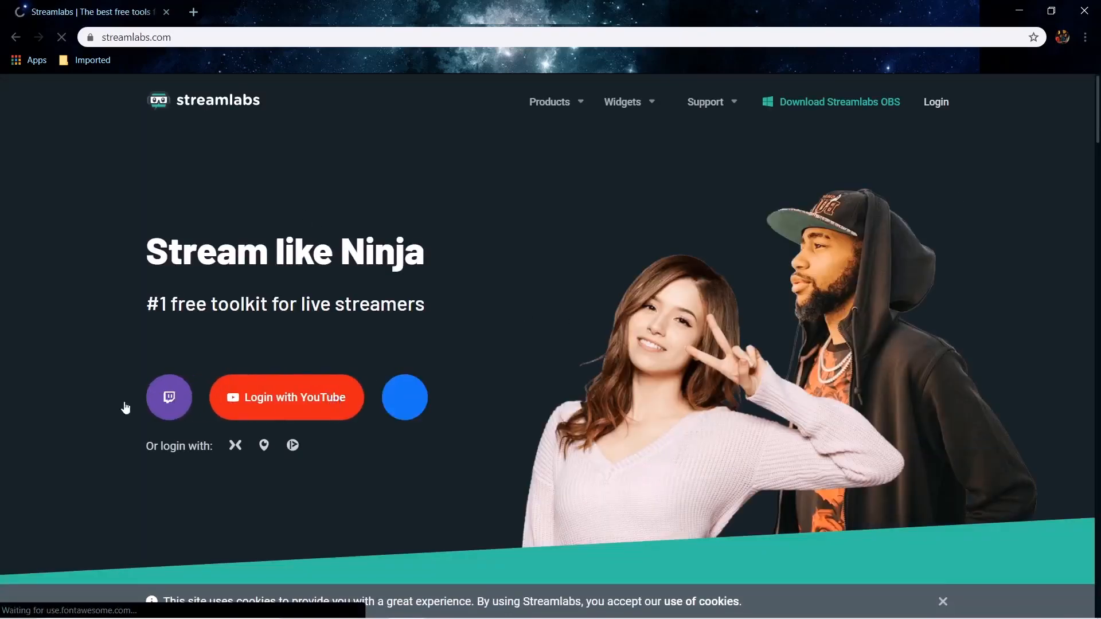
left_click(795, 102)
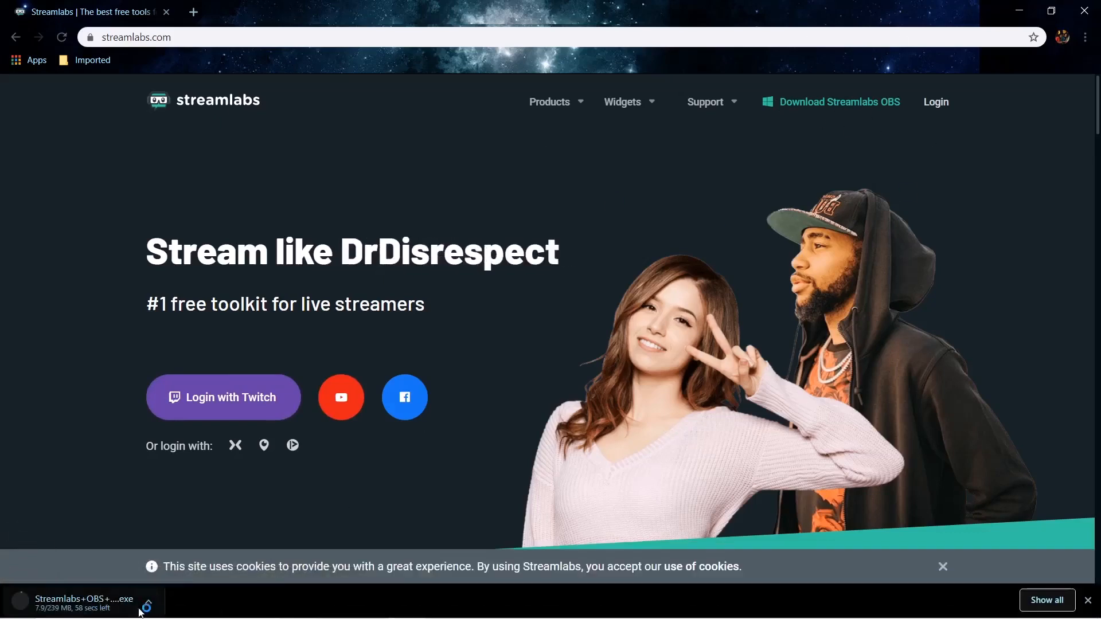
left_click(149, 603)
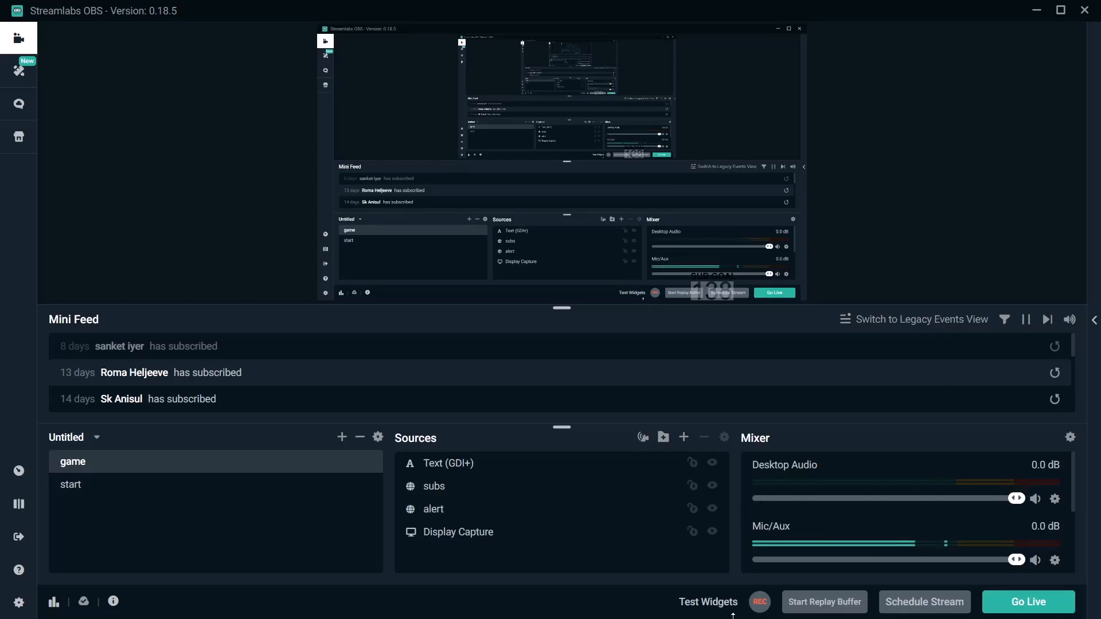
In Streamlabs OBS, lower the Desktop Audio volume to -Inf dB and leave Mic/Aux at 0.0 dB.
left_click_drag(1016, 499, 622, 579)
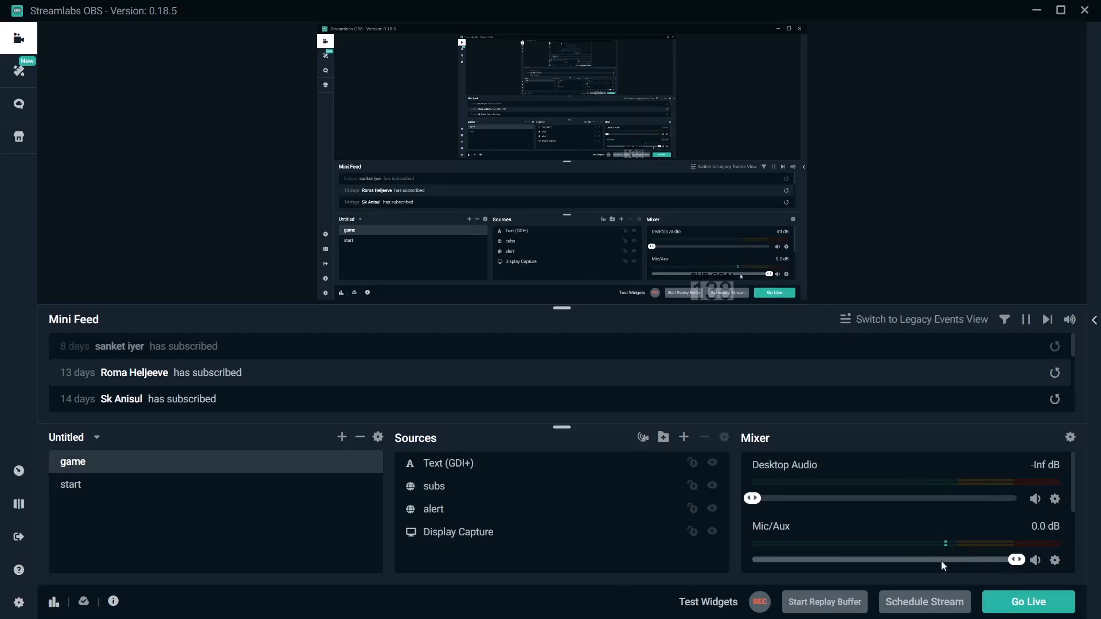
left_click_drag(1016, 560, 1037, 589)
Go through the game scene's sources and enlarge the Text (GDI+) source reading SUB GOAL in the preview.
left_click(474, 530)
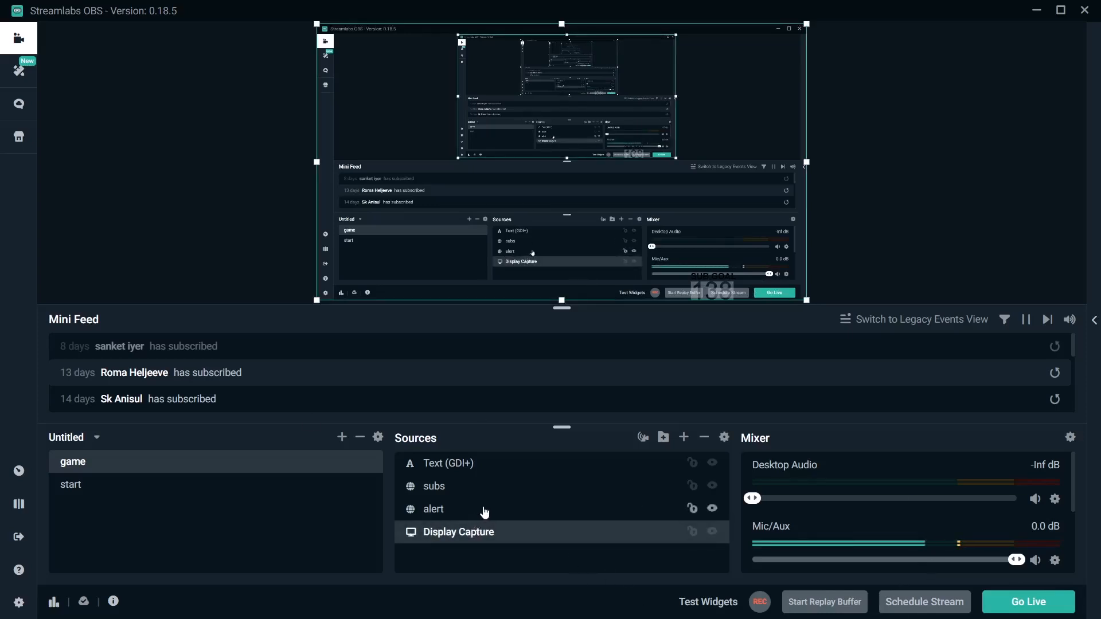
left_click(485, 510)
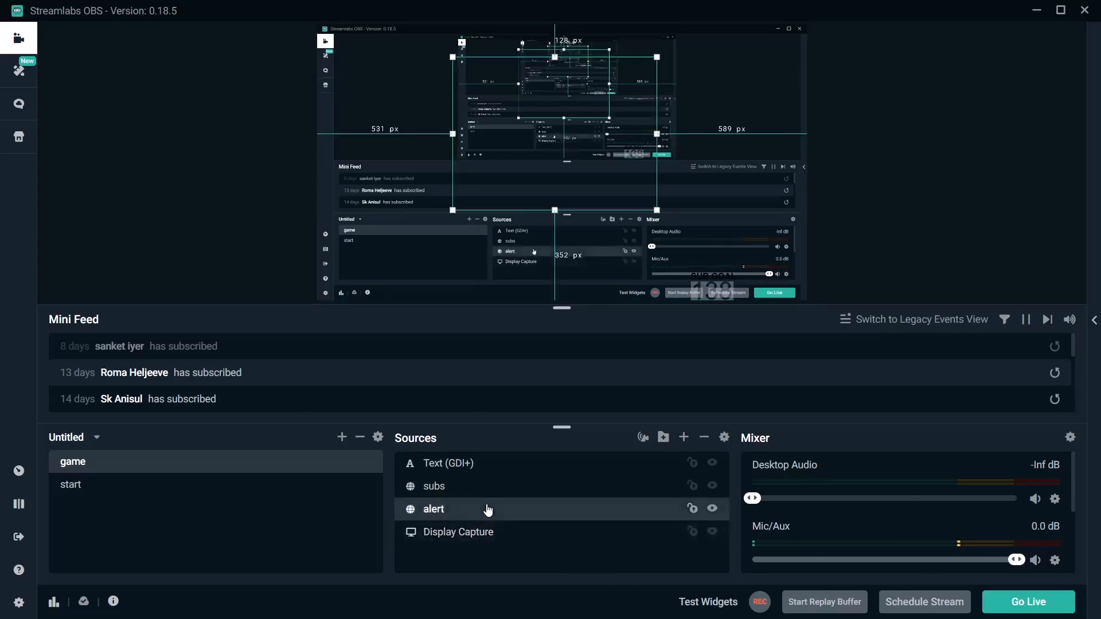
left_click(516, 484)
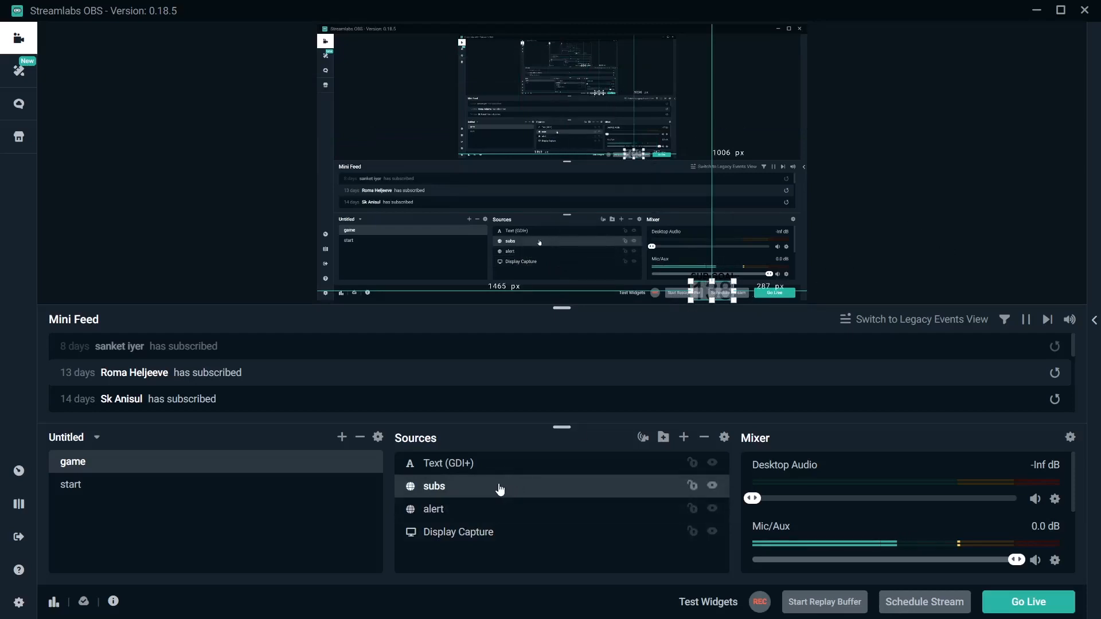
left_click(503, 464)
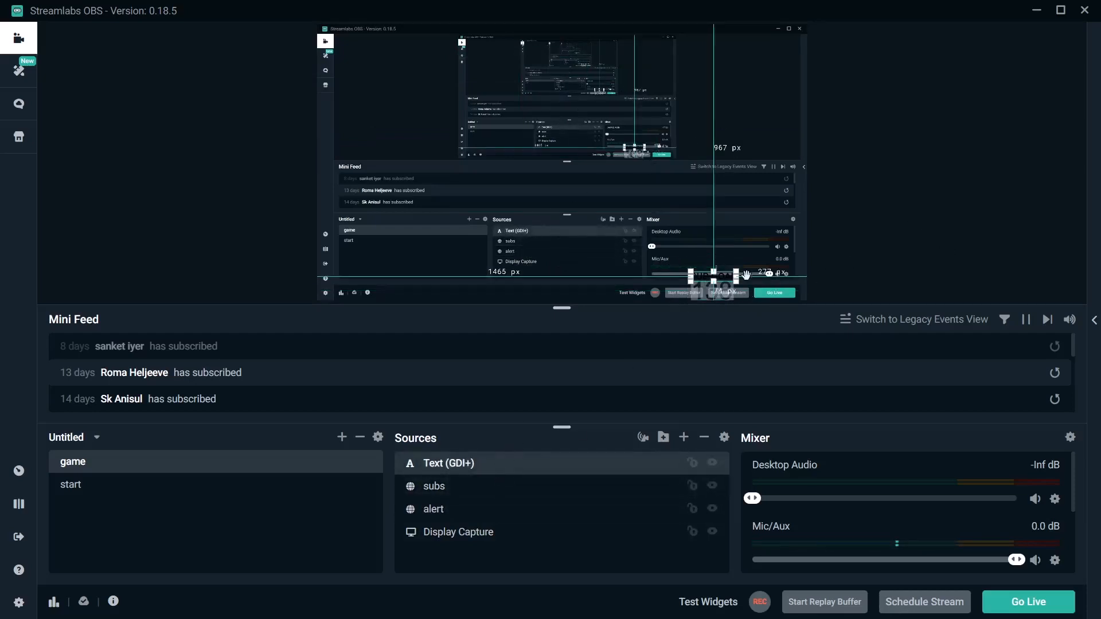
left_click_drag(737, 279, 768, 266)
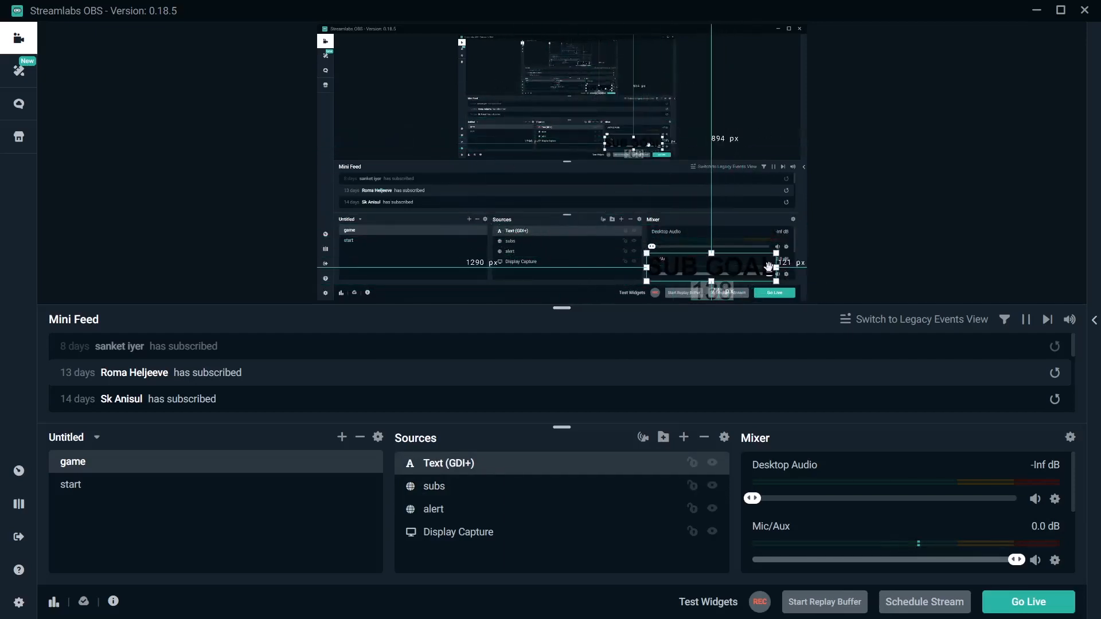
left_click(945, 231)
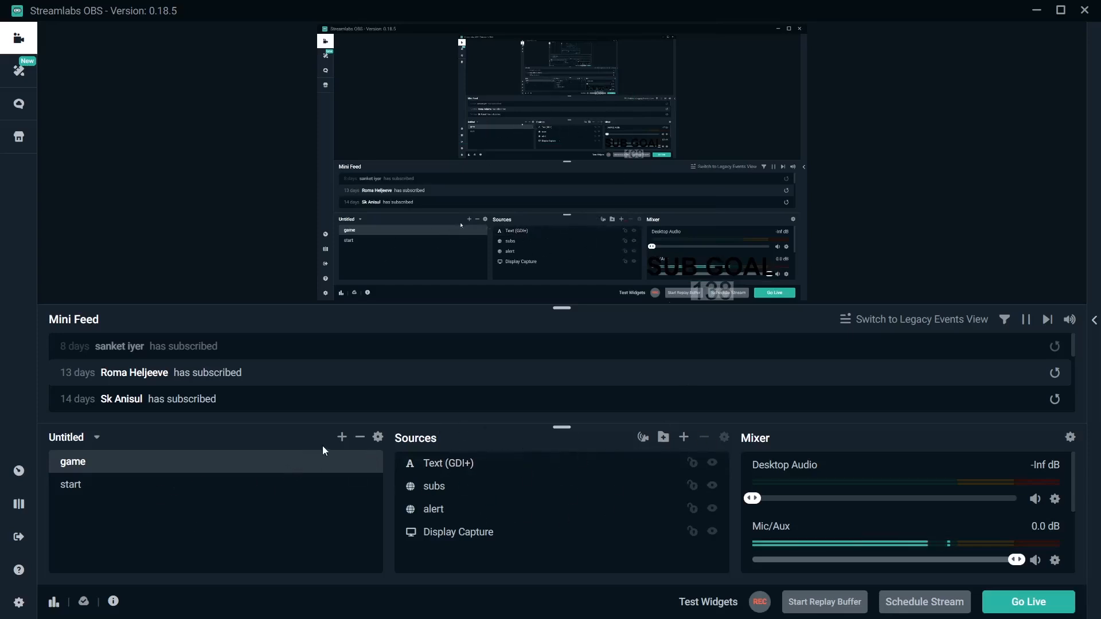
Add a new scene named New Scene 1.
left_click(339, 442)
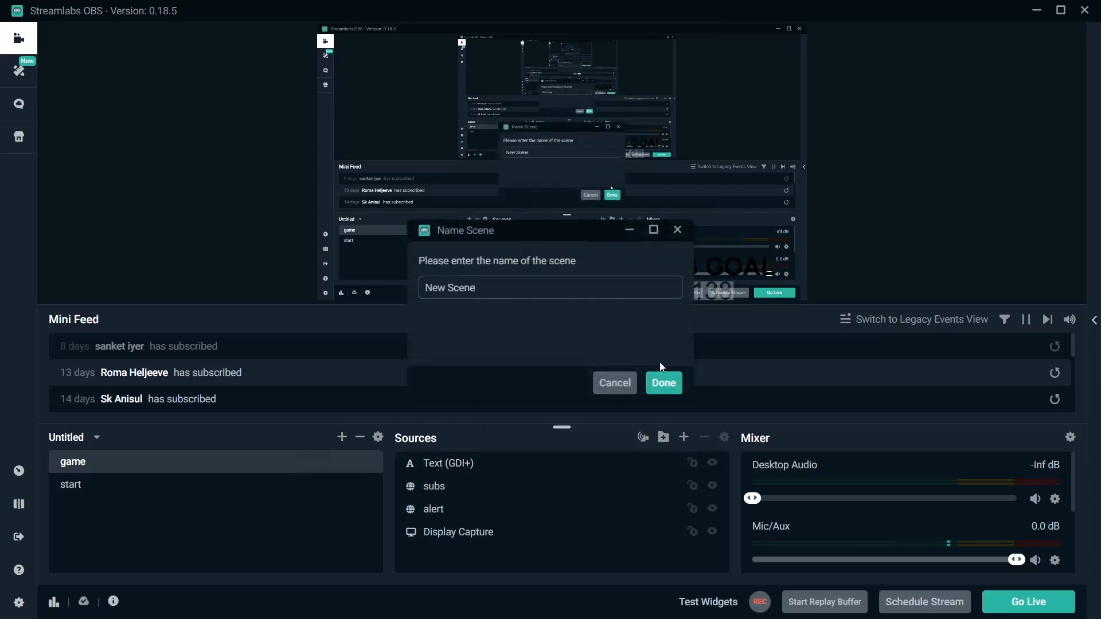
type("1")
key("Return")
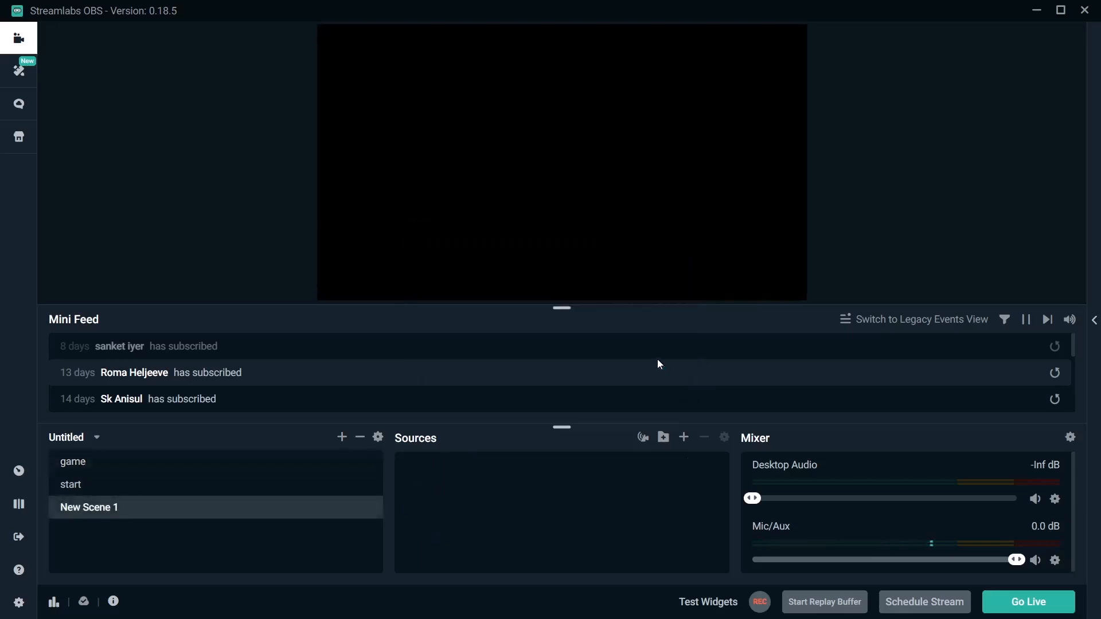
Add the existing Display Capture source to New Scene 1.
left_click(685, 439)
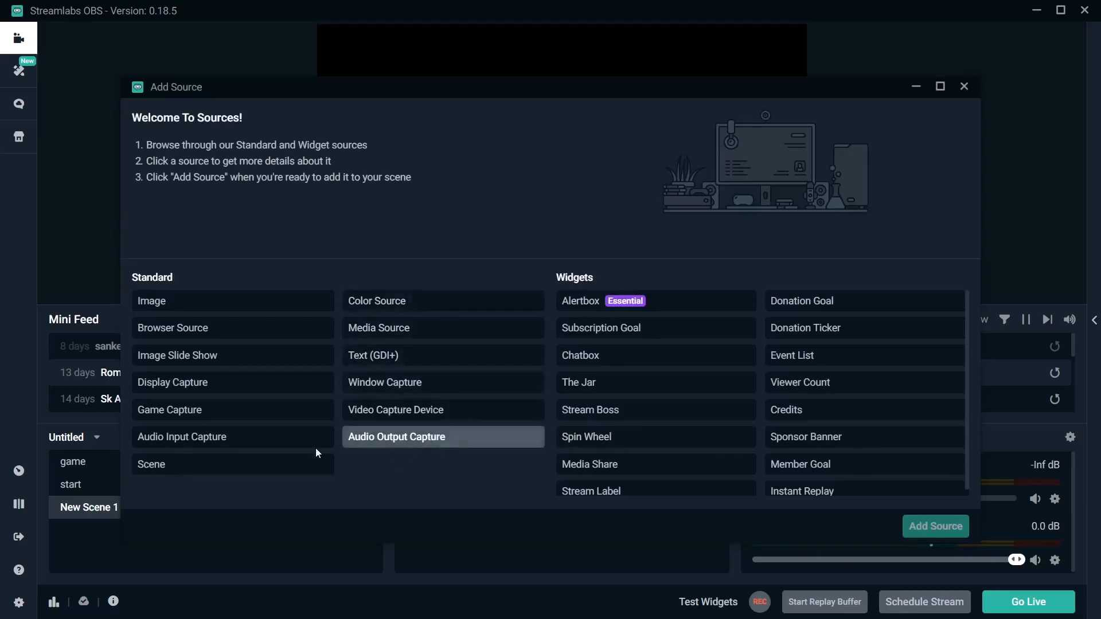
left_click(232, 392)
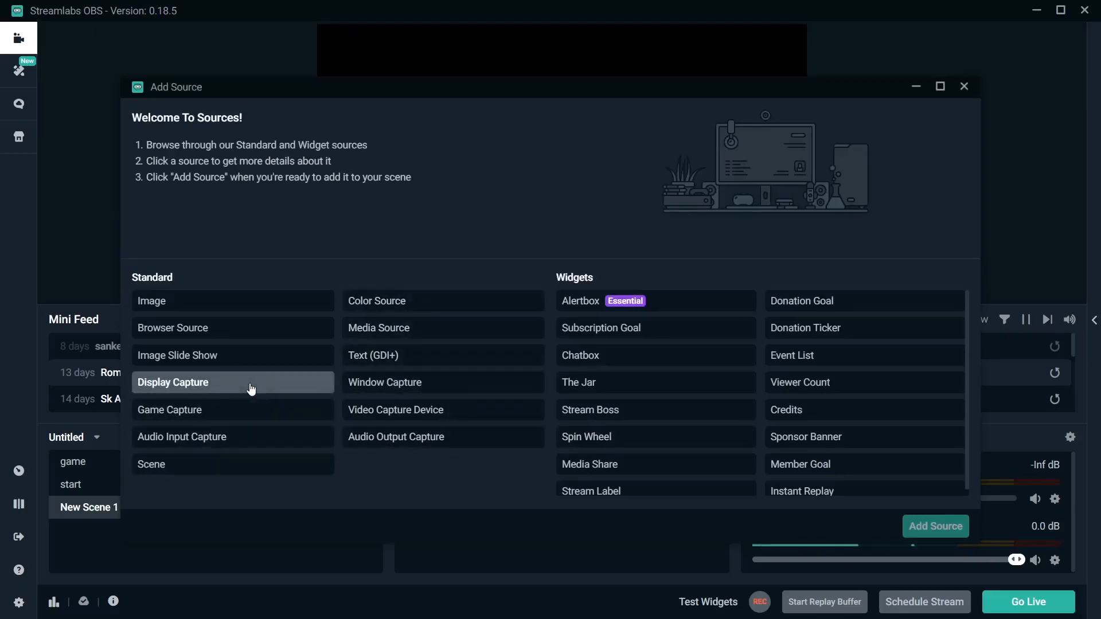
left_click(956, 527)
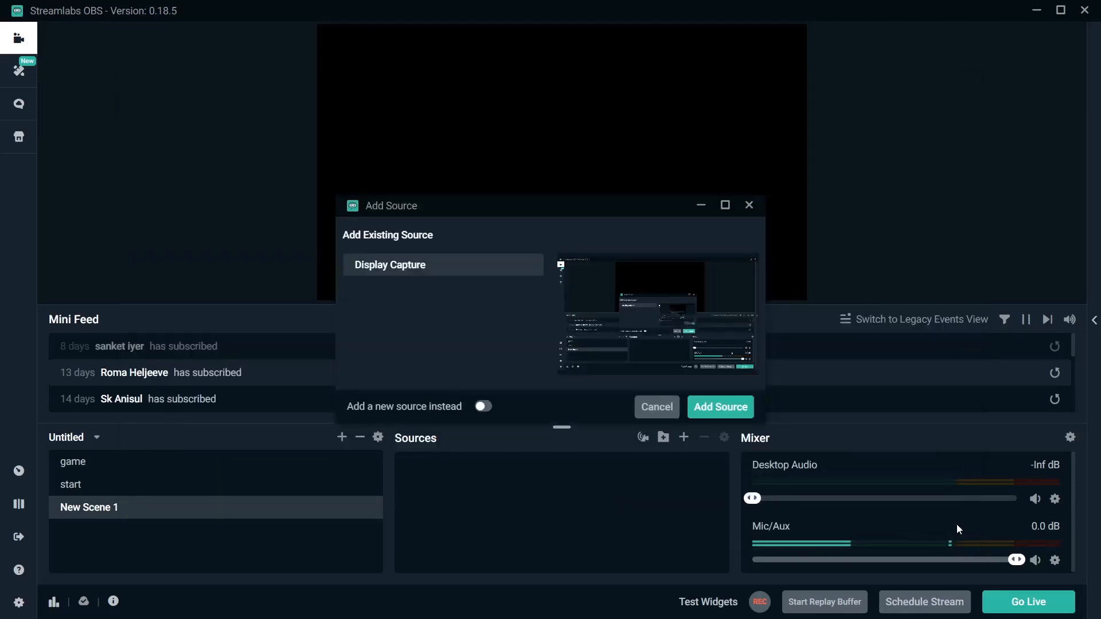
left_click(741, 413)
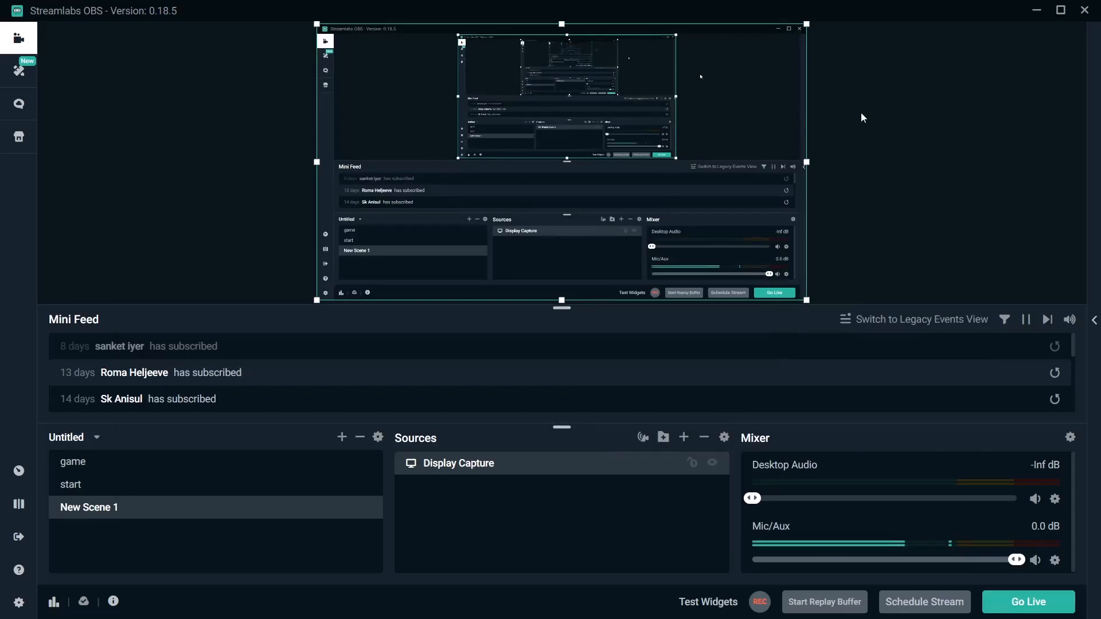
left_click(865, 151)
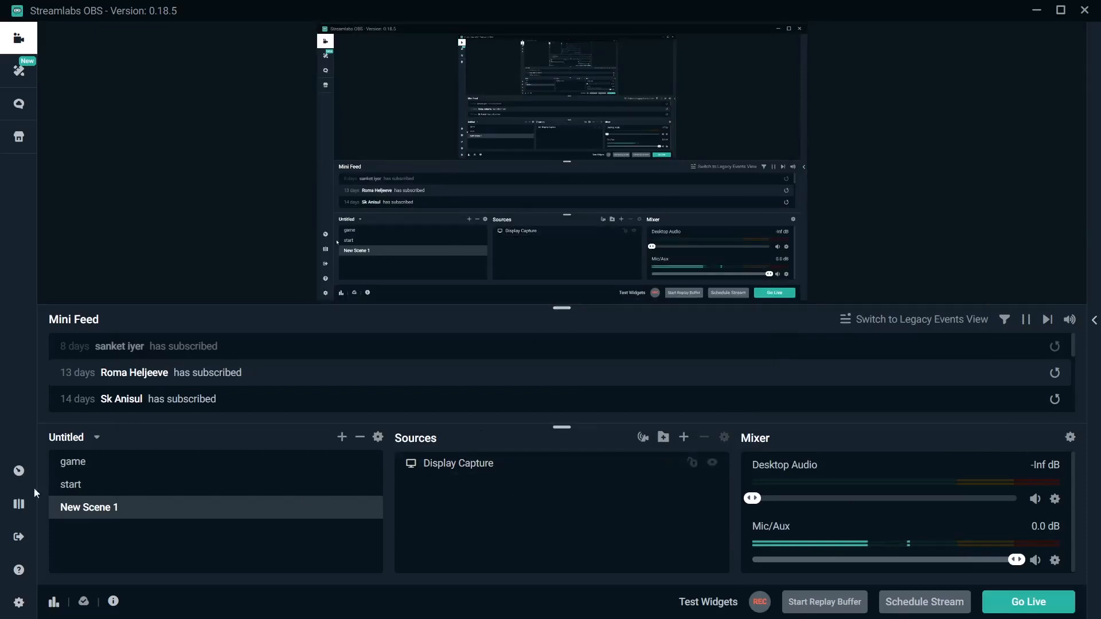
Review the Stream and Output settings, including service, bitrate, encoder and recording options, and close the settings.
left_click(19, 602)
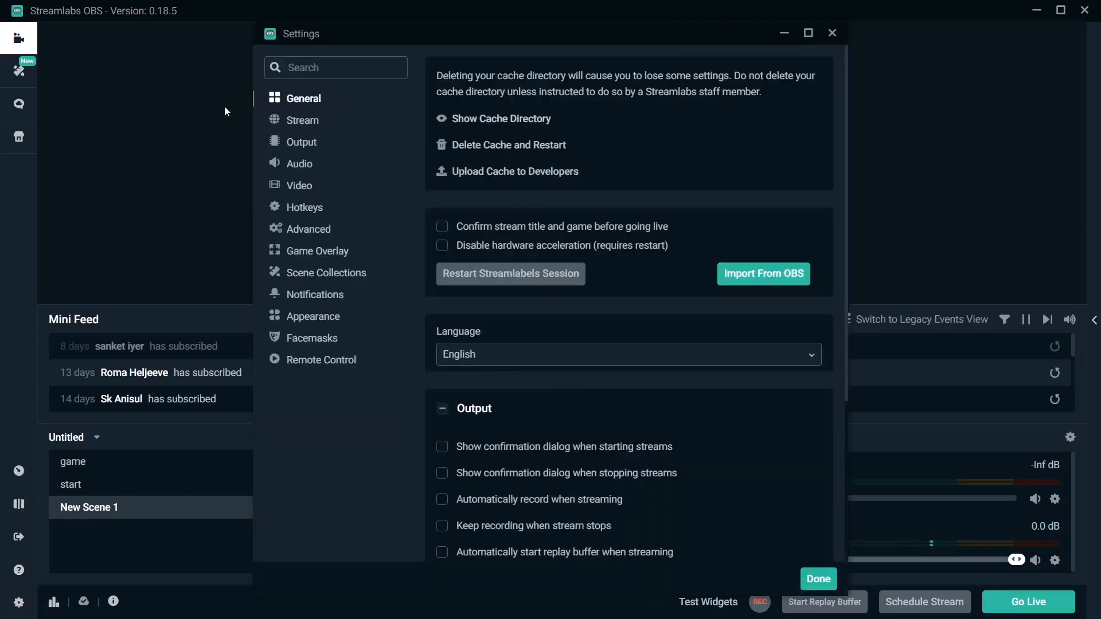
left_click(310, 120)
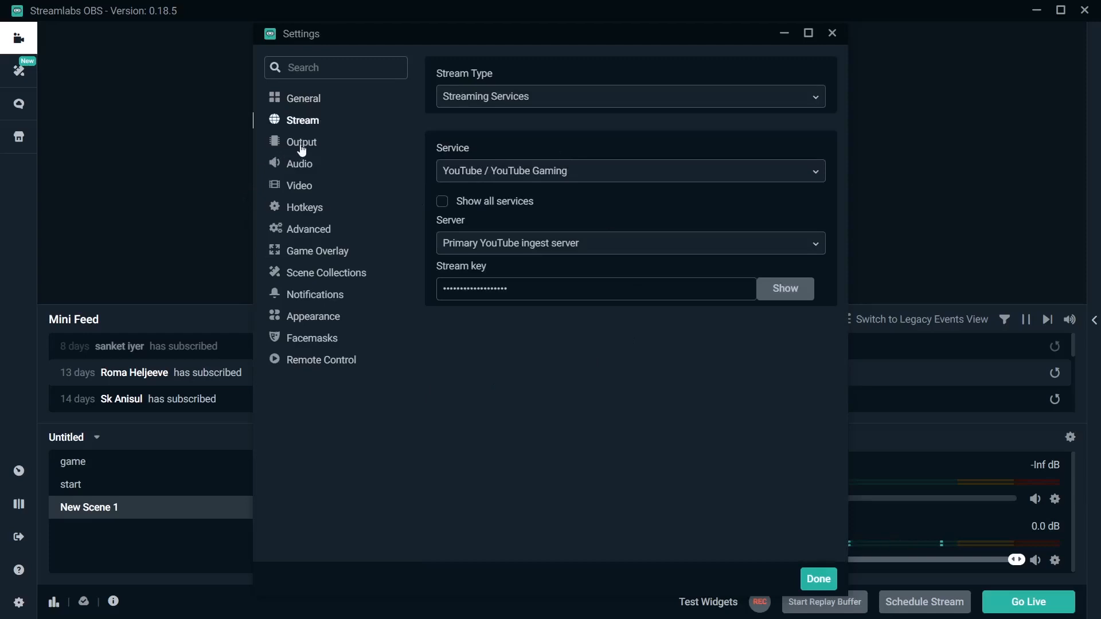
left_click(302, 148)
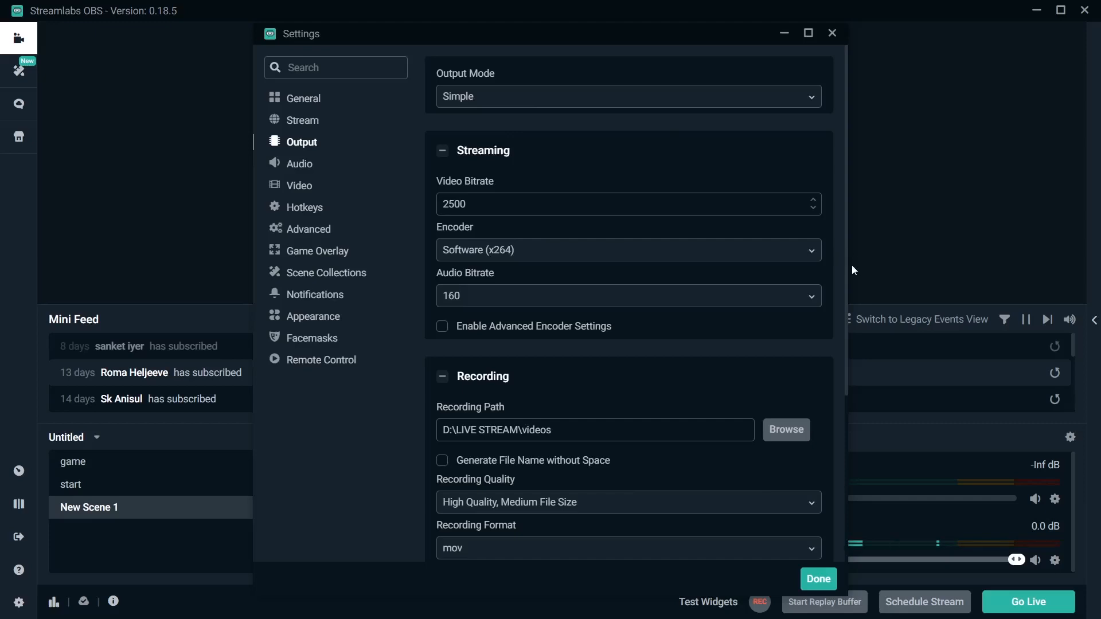
left_click_drag(846, 290, 858, 349)
left_click(859, 353)
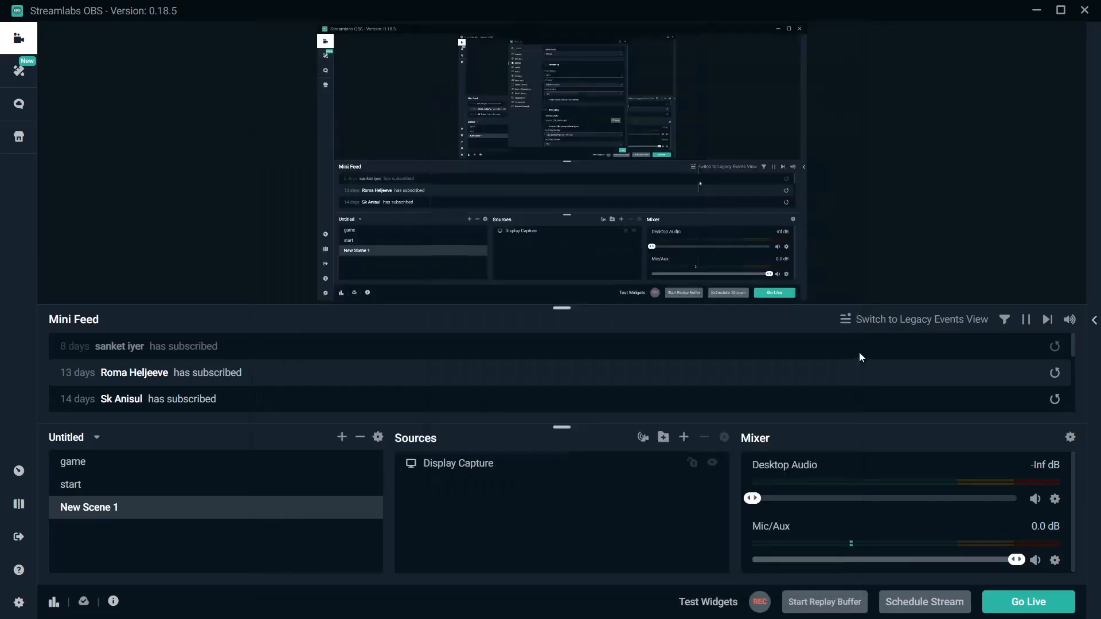
With the start scene selected, set the video's output (scaled) resolution to 1920x1080 and view the audio settings.
left_click(146, 484)
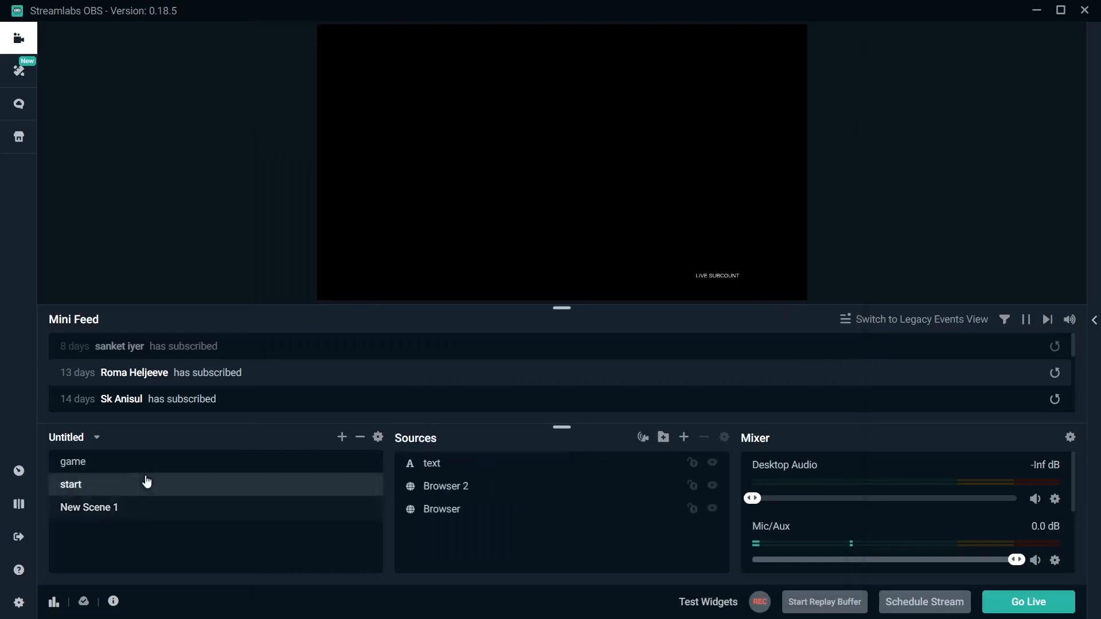
left_click(19, 602)
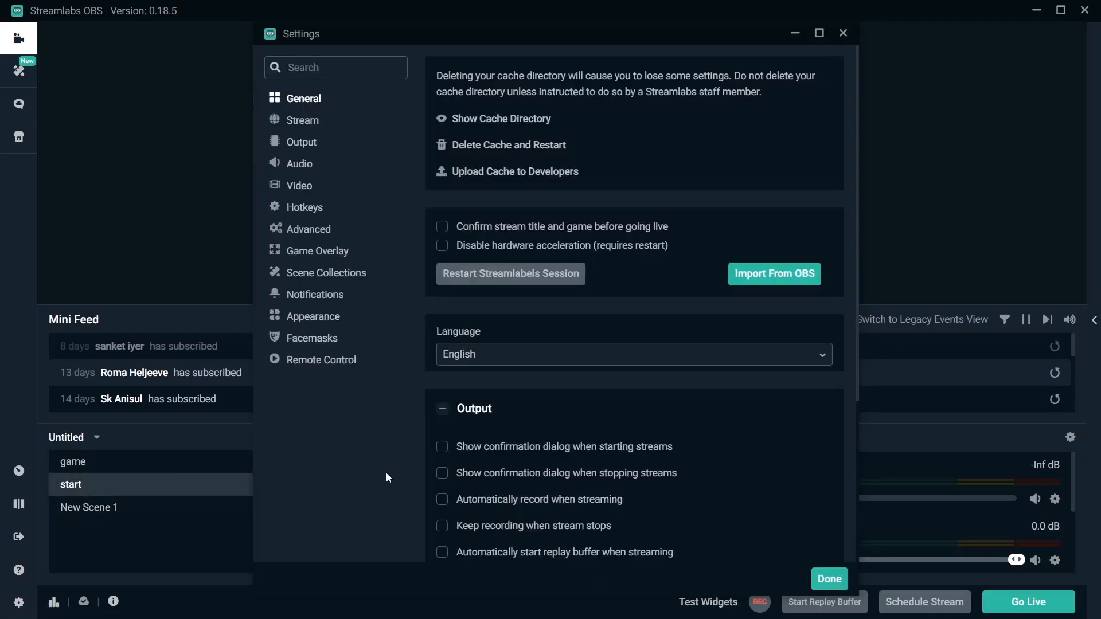
left_click(345, 195)
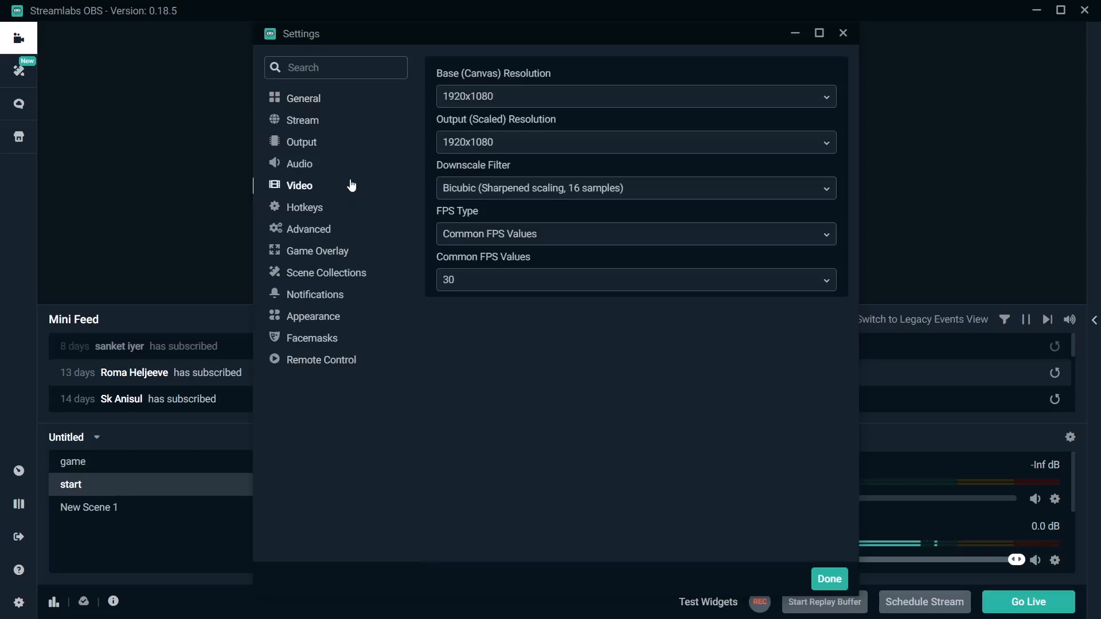
left_click(590, 143)
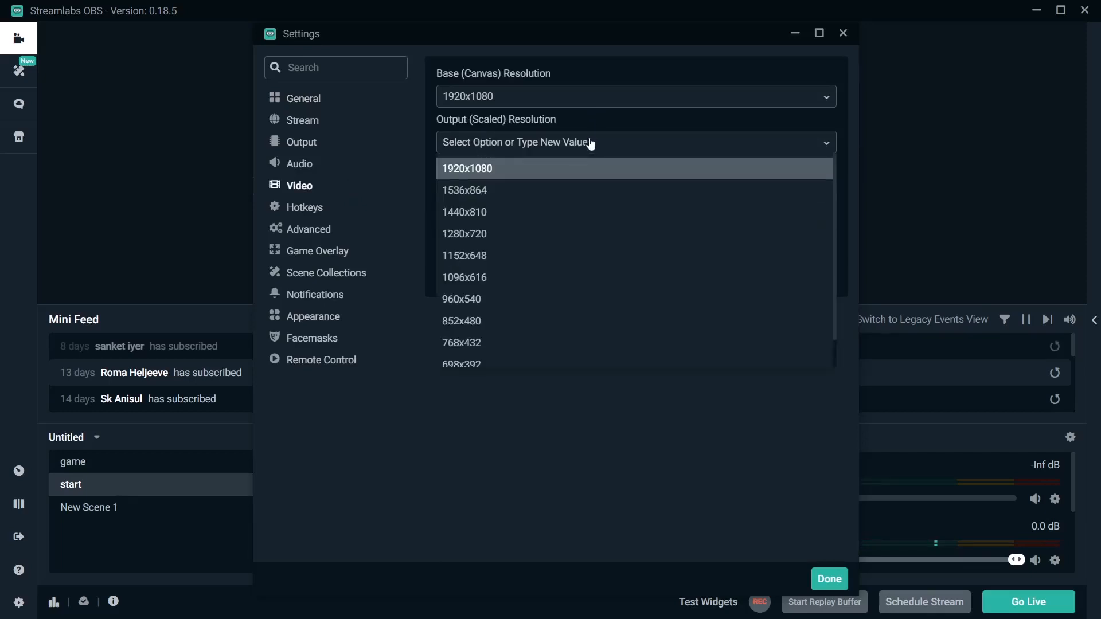
left_click(577, 170)
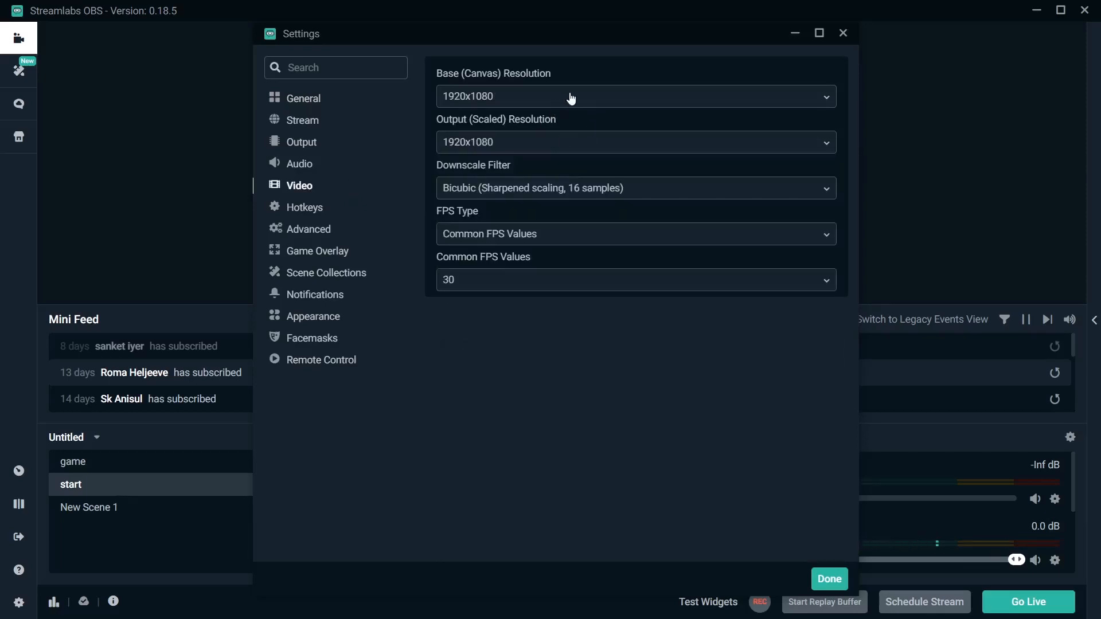
left_click(332, 171)
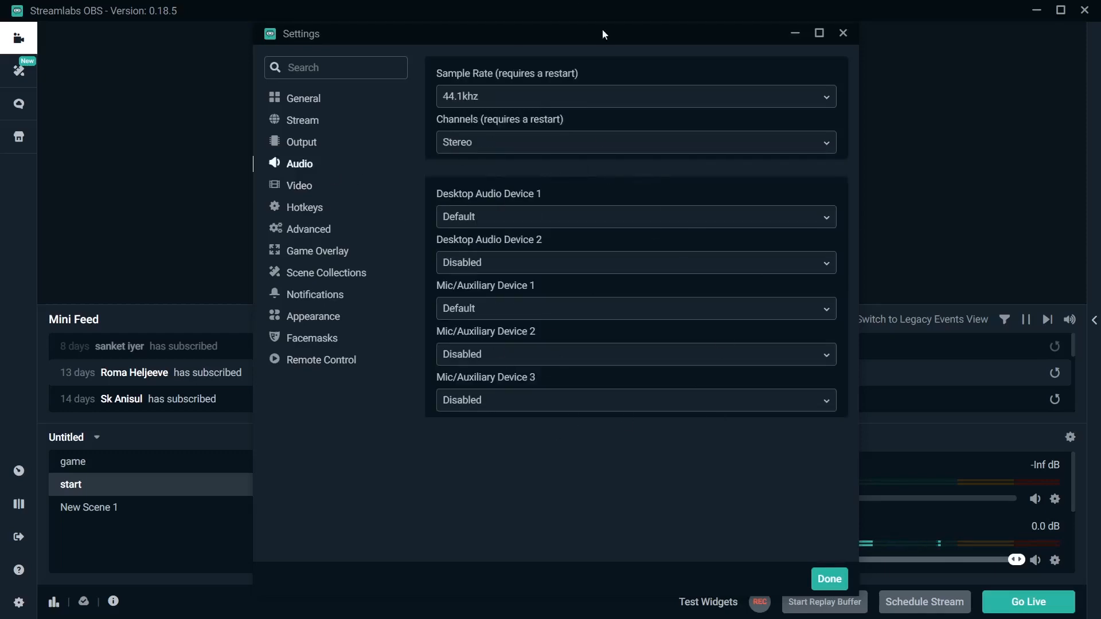
Assign Ctrl+C as the Start Streaming hotkey, and try Shift+L for Stop Streaming before removing it.
left_click(354, 218)
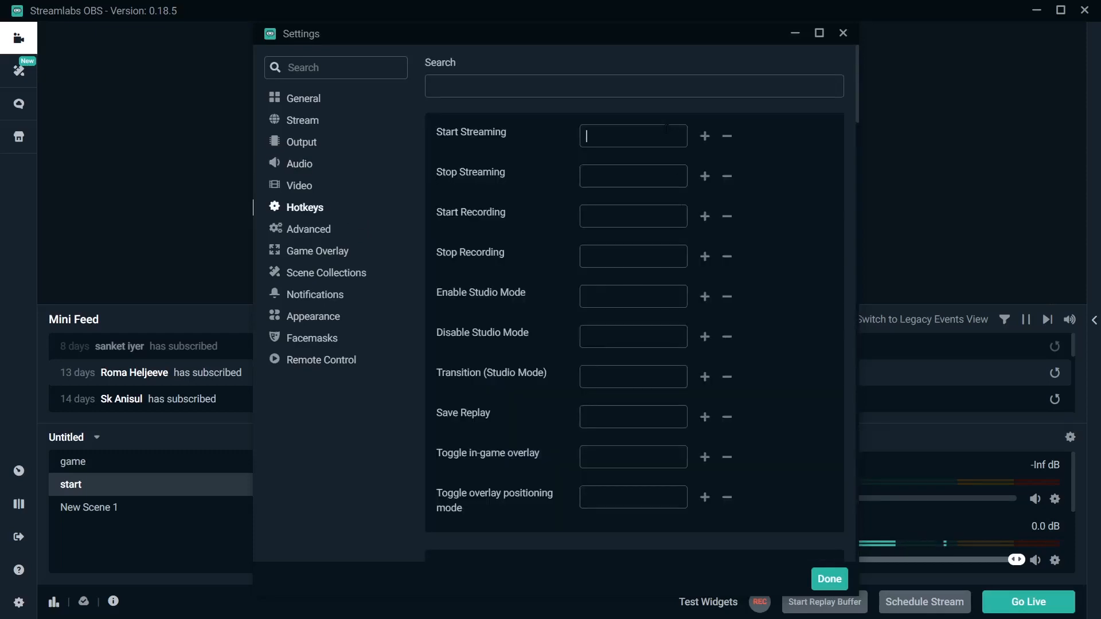
key("ctrl+c")
left_click(664, 175)
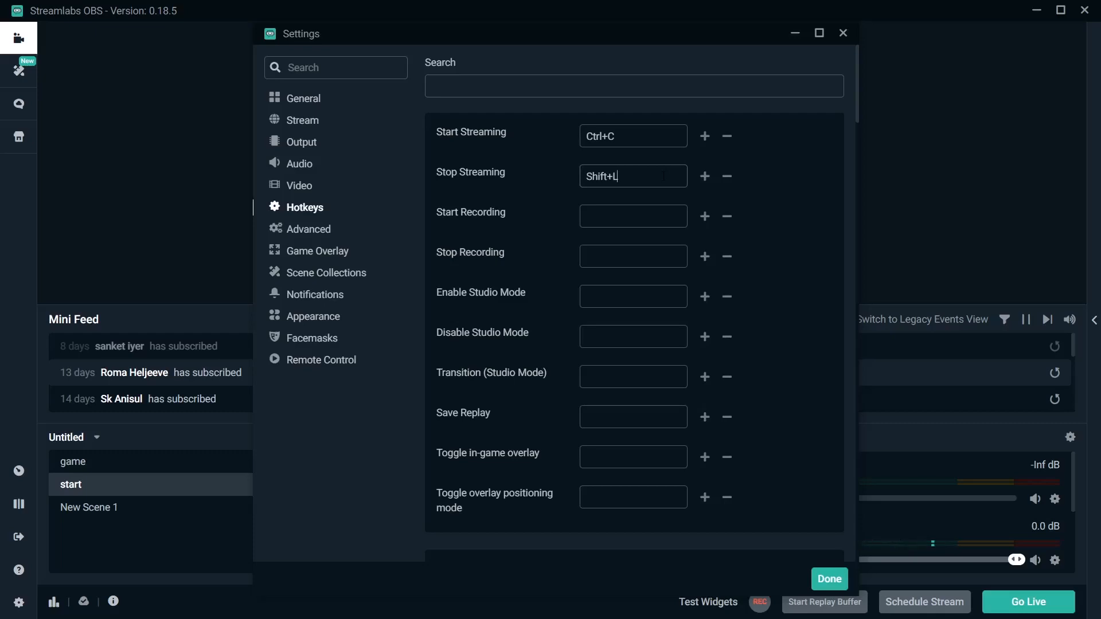
key("BackSpace")
left_click(728, 180)
In the advanced settings, set the process priority to High and choose NV12 as the color format.
left_click(301, 234)
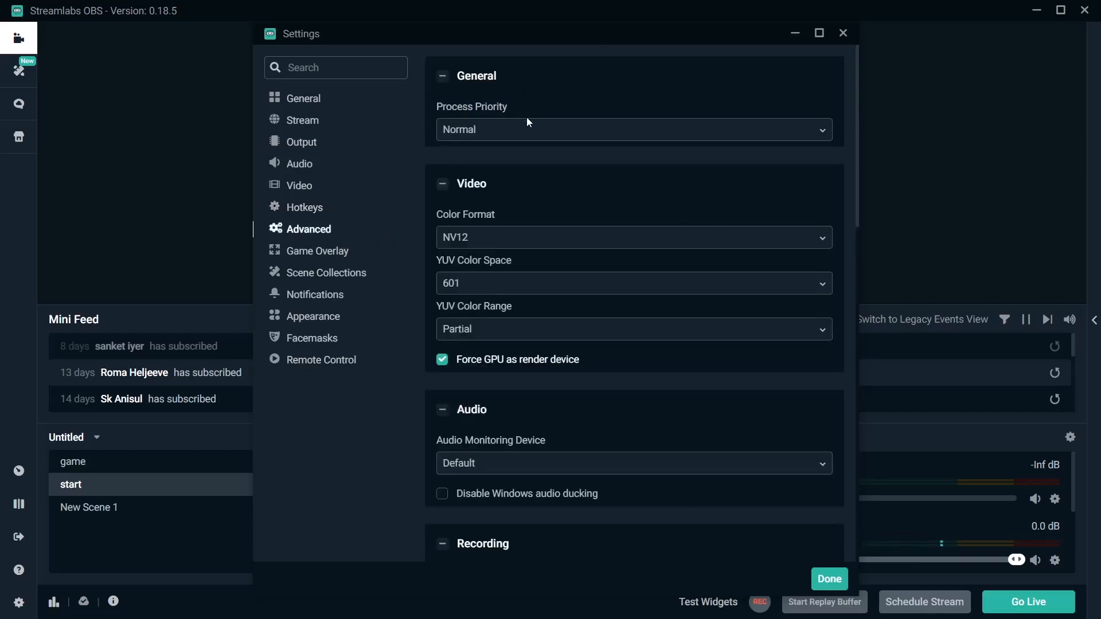
left_click(487, 133)
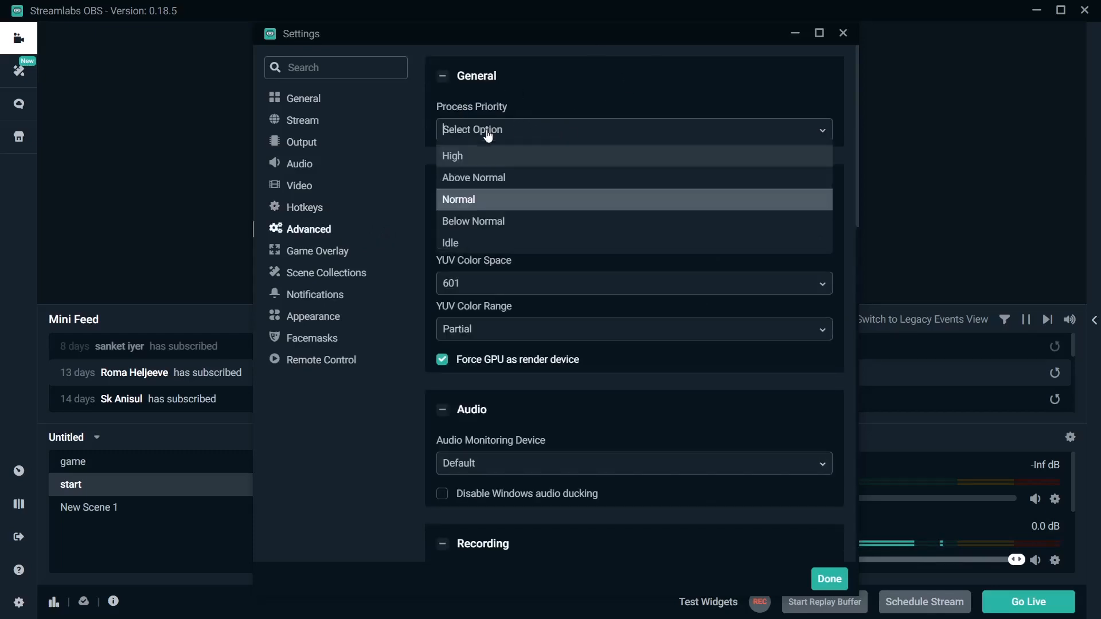
left_click(514, 161)
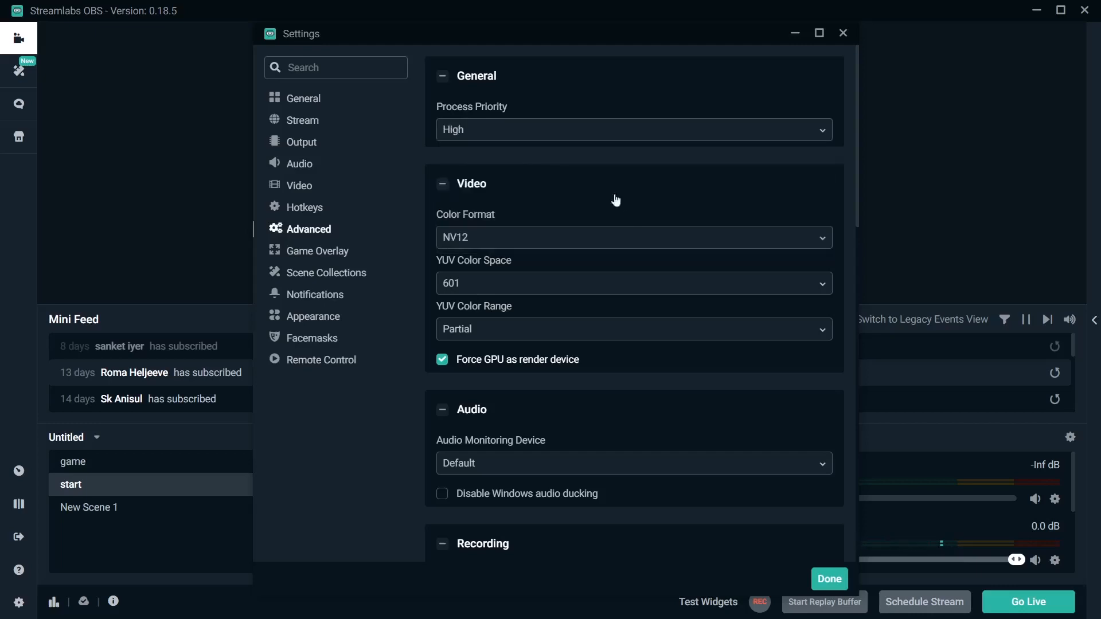
left_click(501, 237)
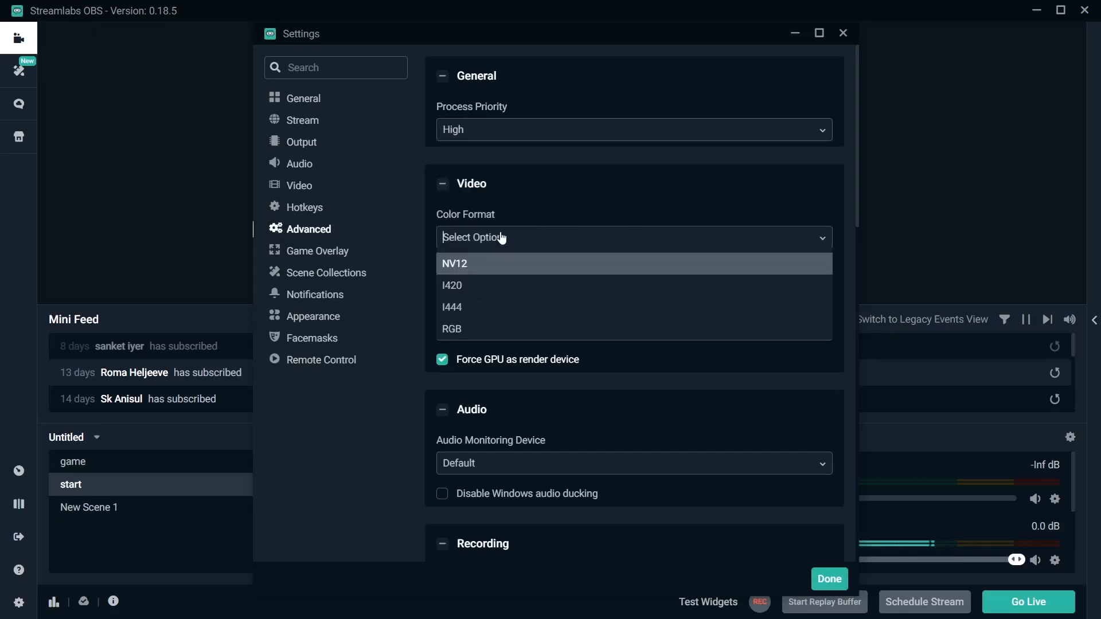
left_click(539, 267)
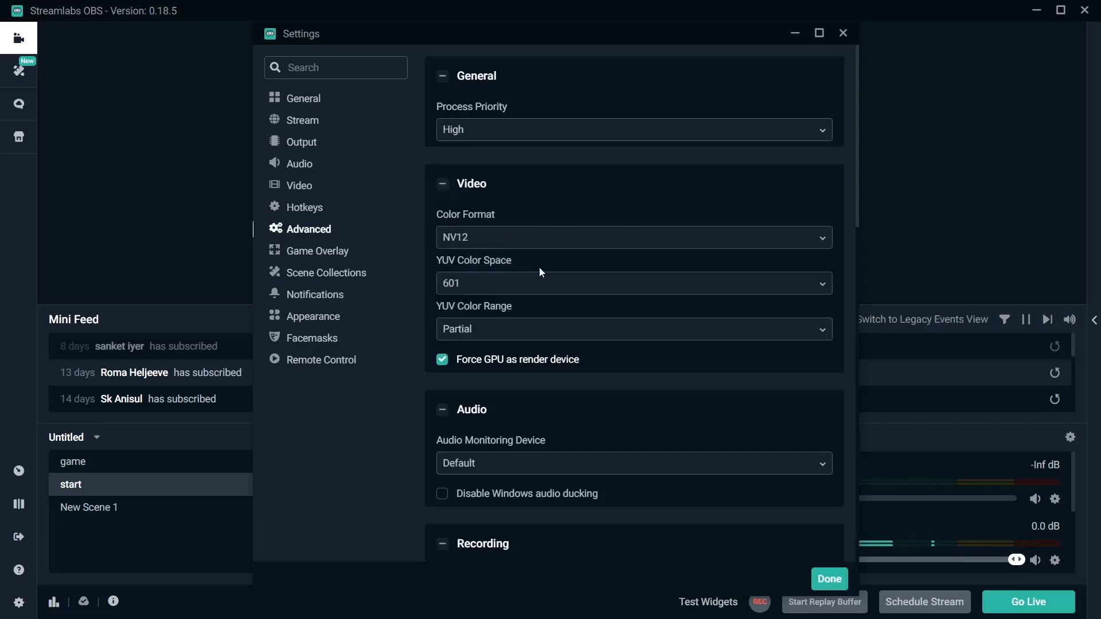
Choose 601 as the YUV color space and enable the in-game overlay in the Game Overlay settings.
left_click(544, 281)
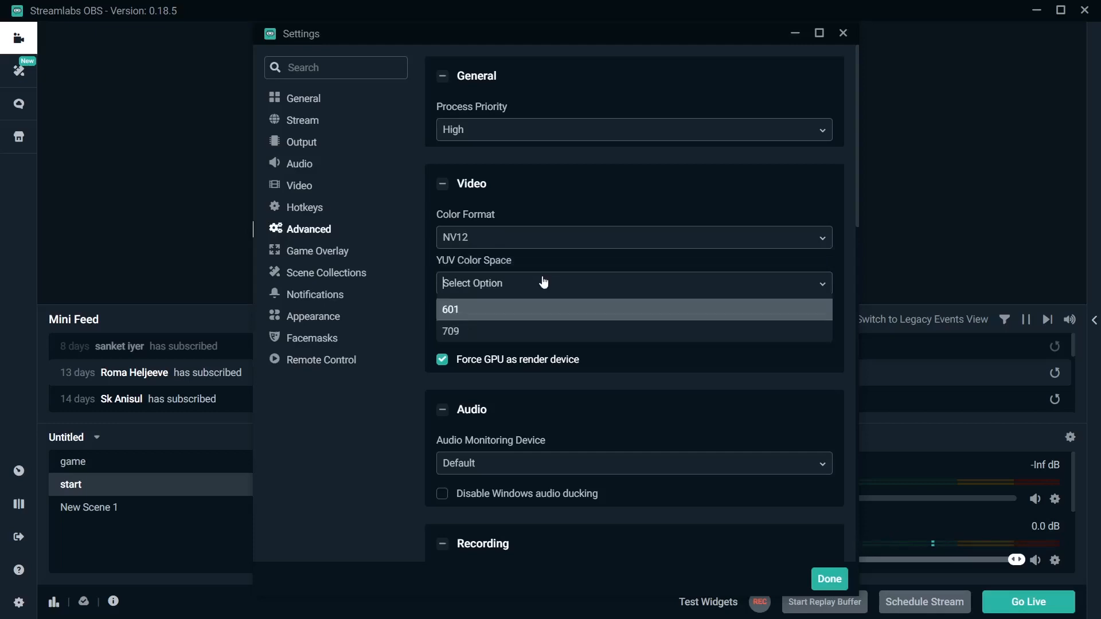
left_click(544, 316)
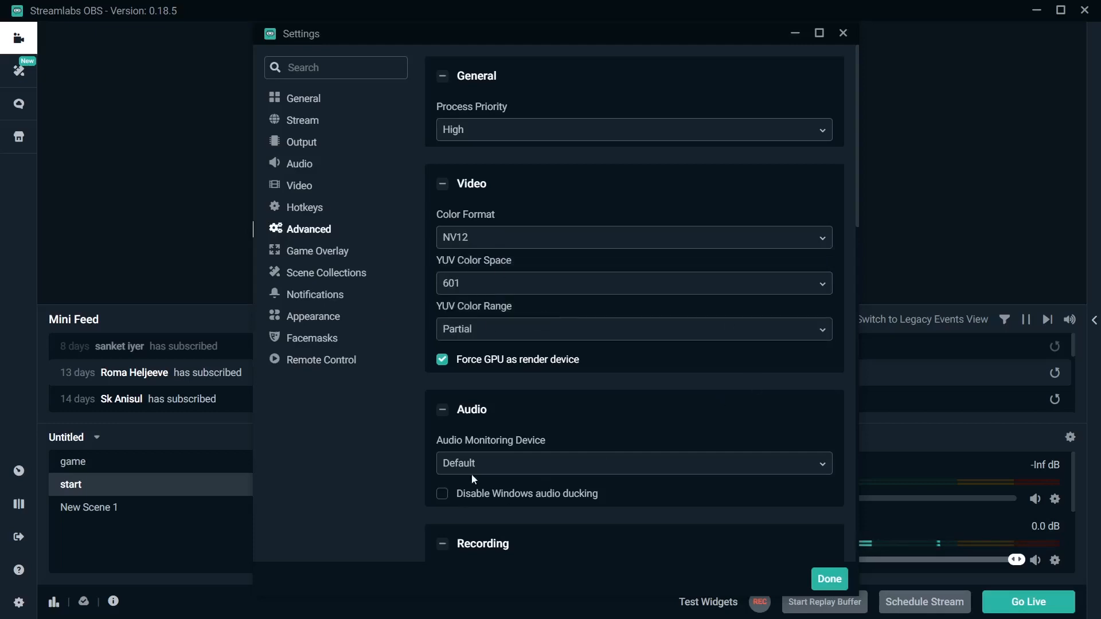
left_click(297, 255)
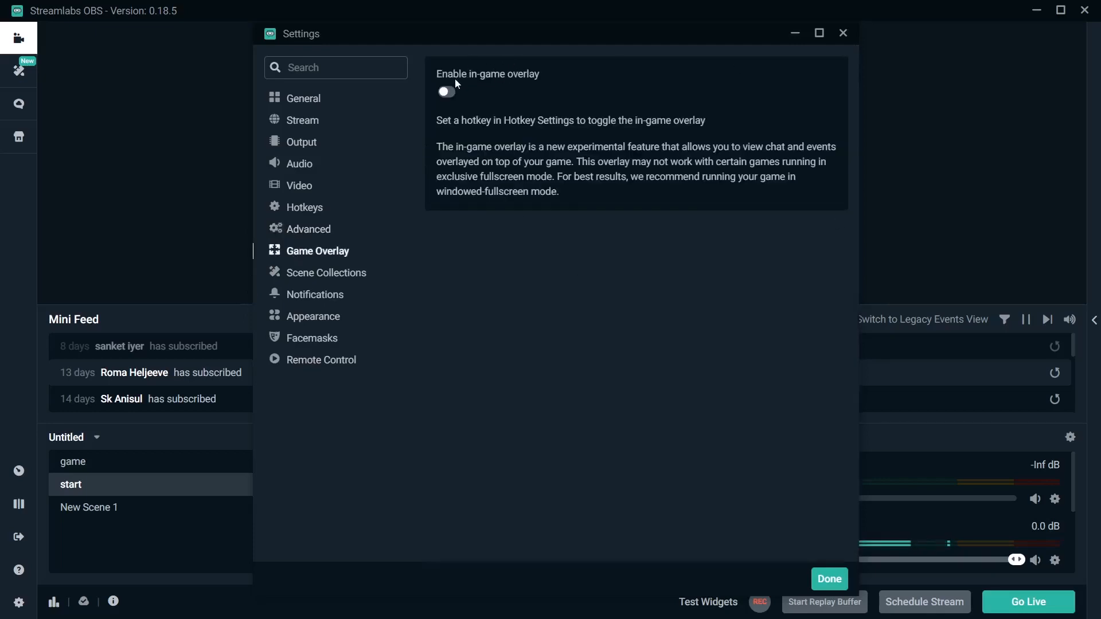
left_click(447, 92)
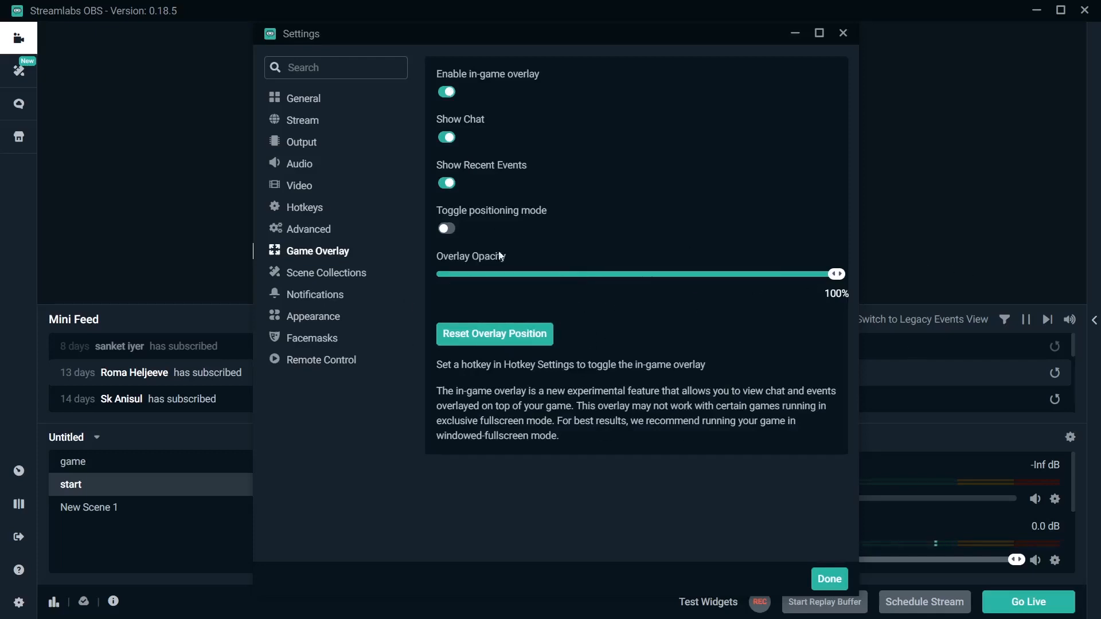
Review the Scene Collections, Notifications, Appearance, Facemasks and Remote Control settings, and close the settings.
left_click(342, 279)
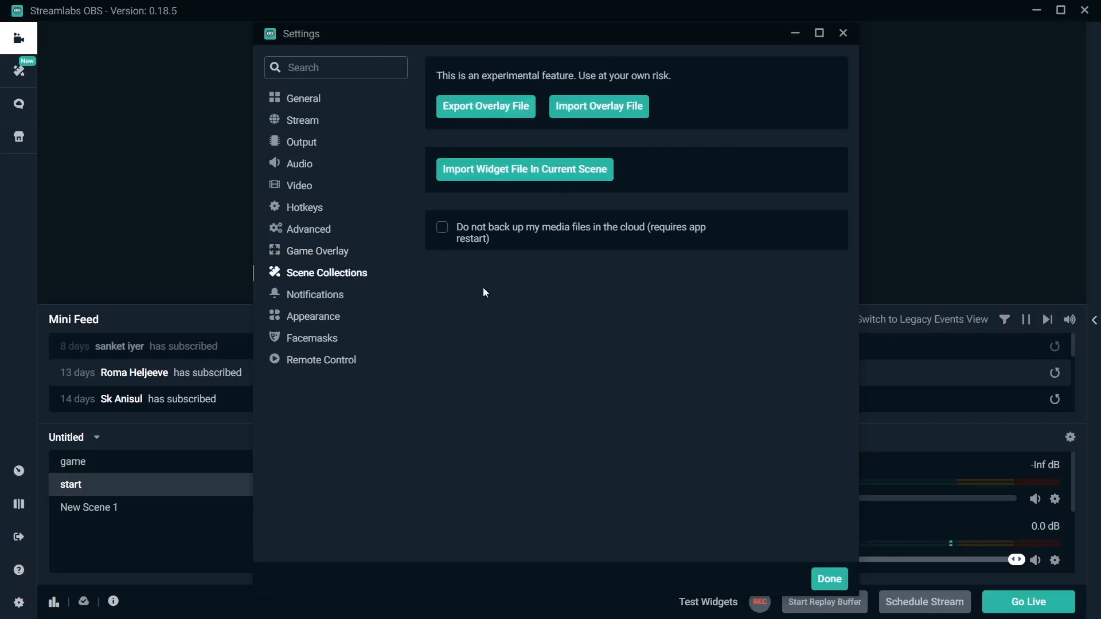
left_click(330, 296)
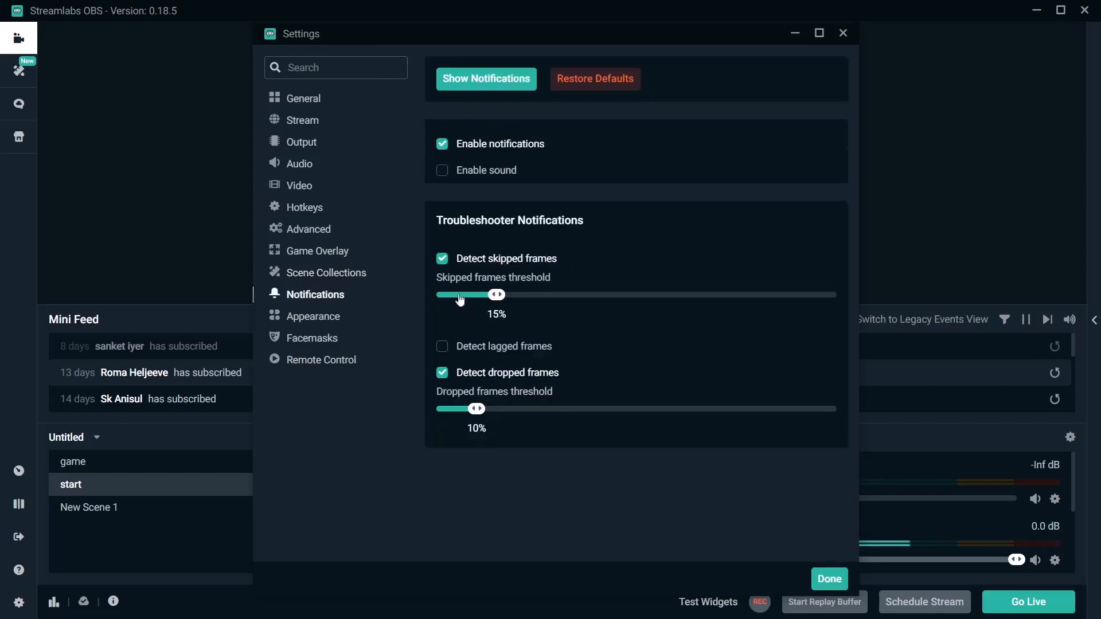
left_click(328, 325)
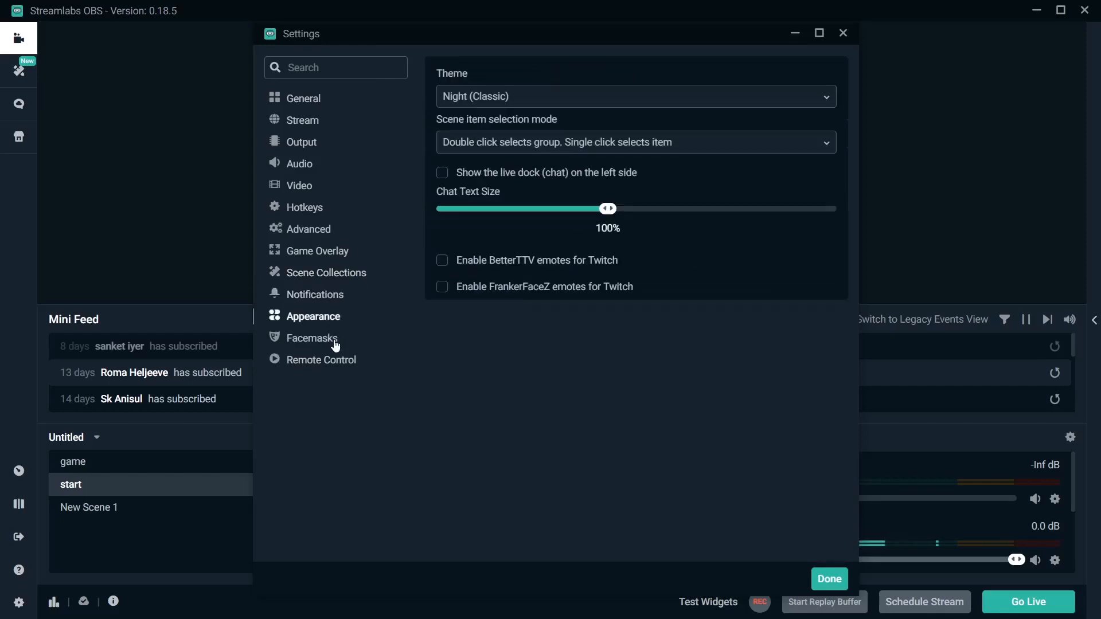
left_click(334, 343)
left_click(340, 369)
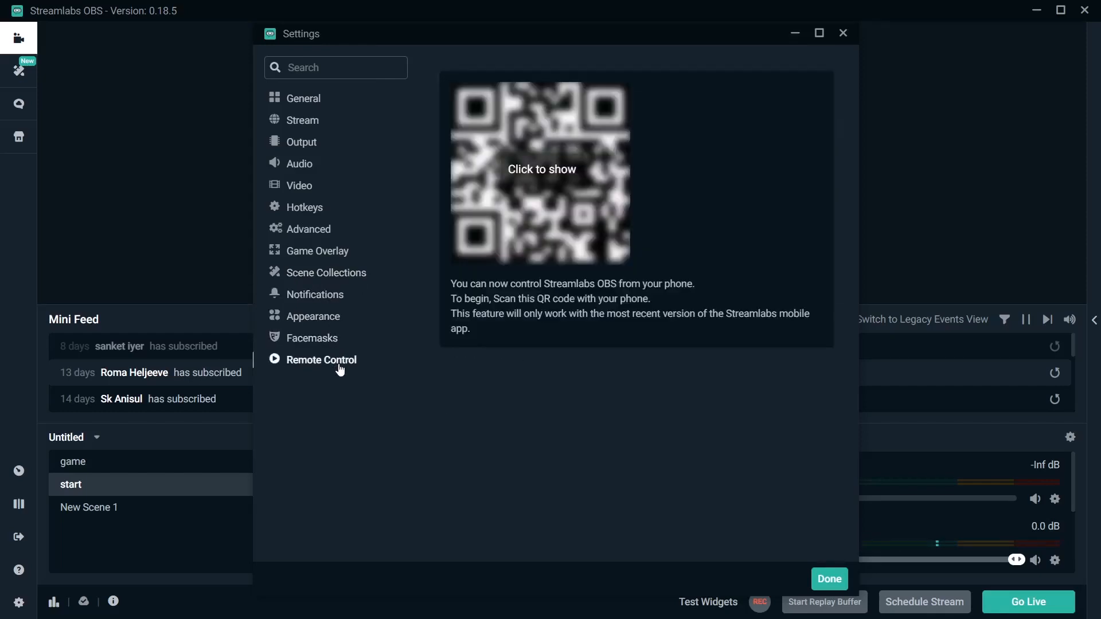
left_click(843, 34)
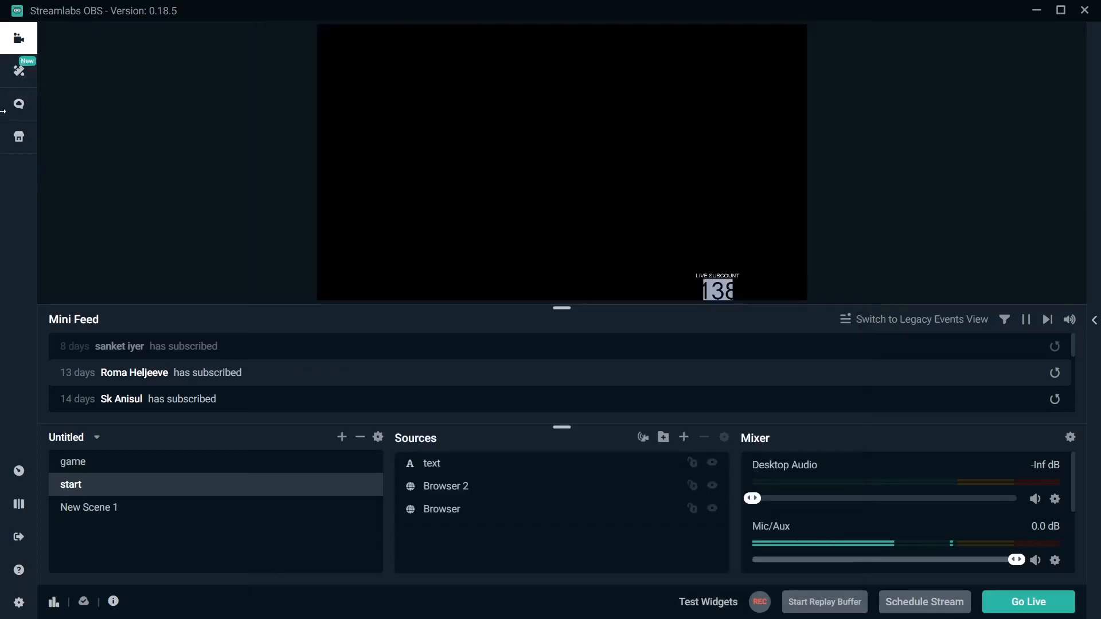
Open the scene themes library and filter it by the Animated theme type.
left_click(20, 78)
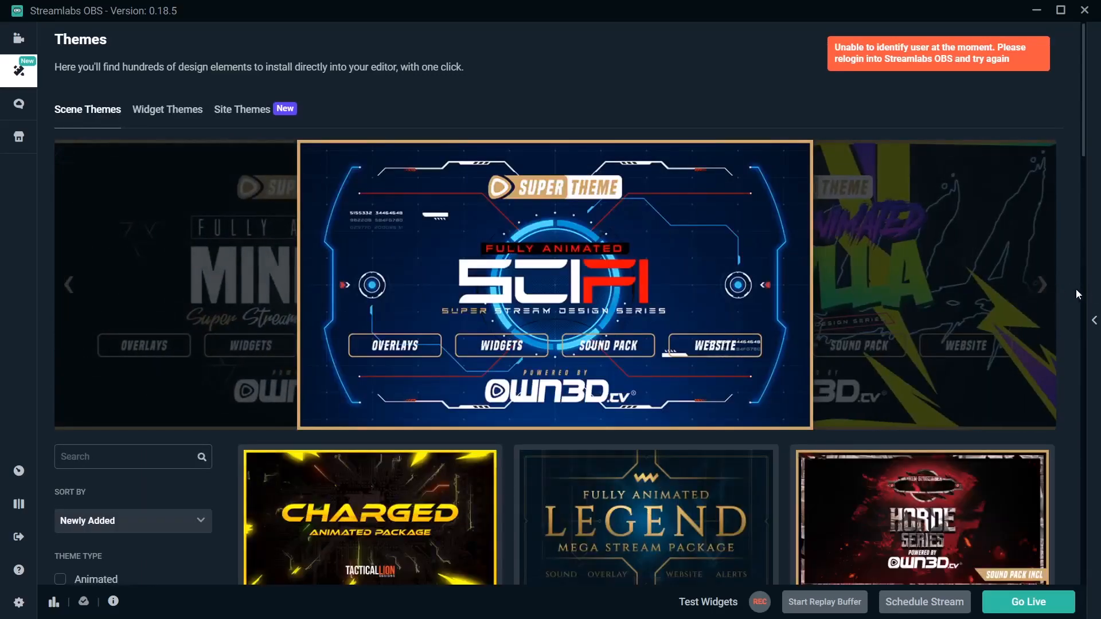
left_click_drag(1084, 154, 1086, 202)
scroll(381, 407, "down", 3)
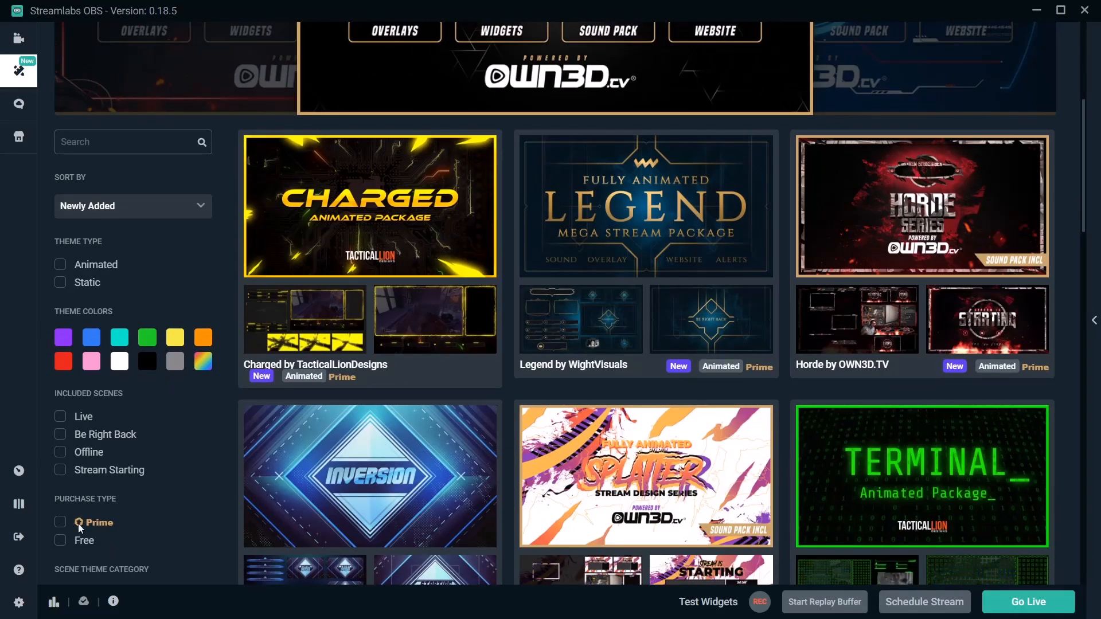
left_click(62, 265)
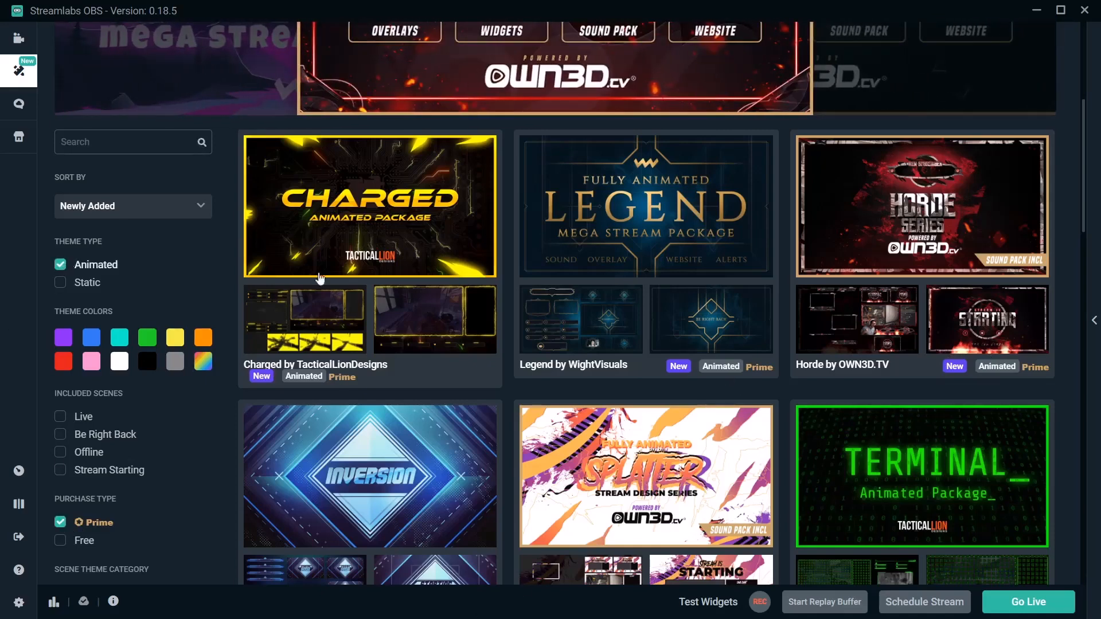
View the details of the Inversion theme and return to the theme listing.
left_click(418, 509)
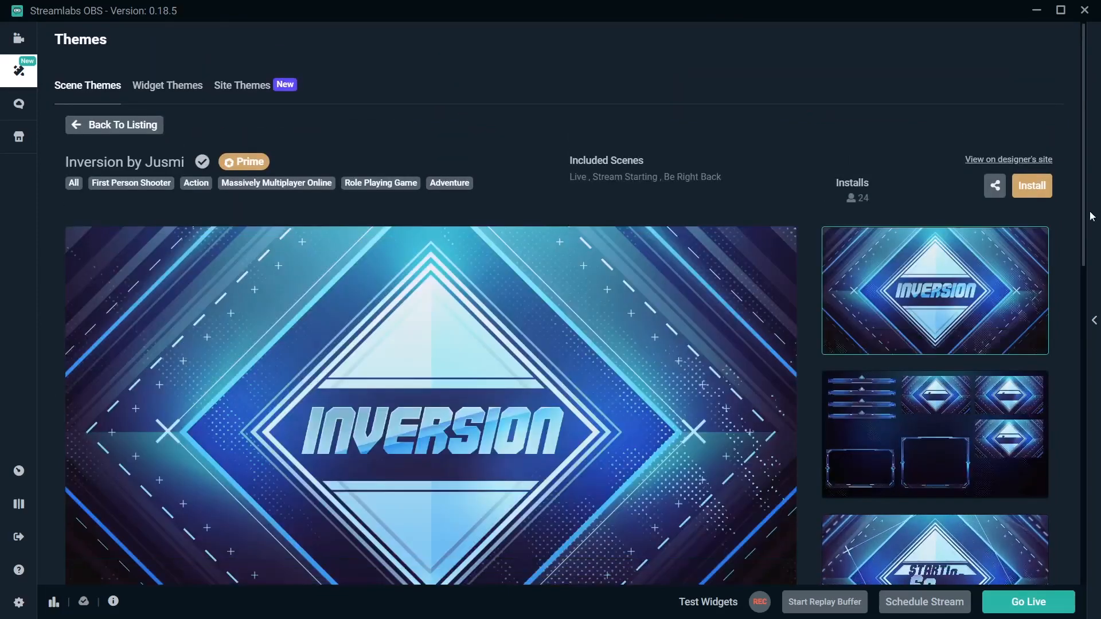
left_click_drag(1081, 218, 1071, 181)
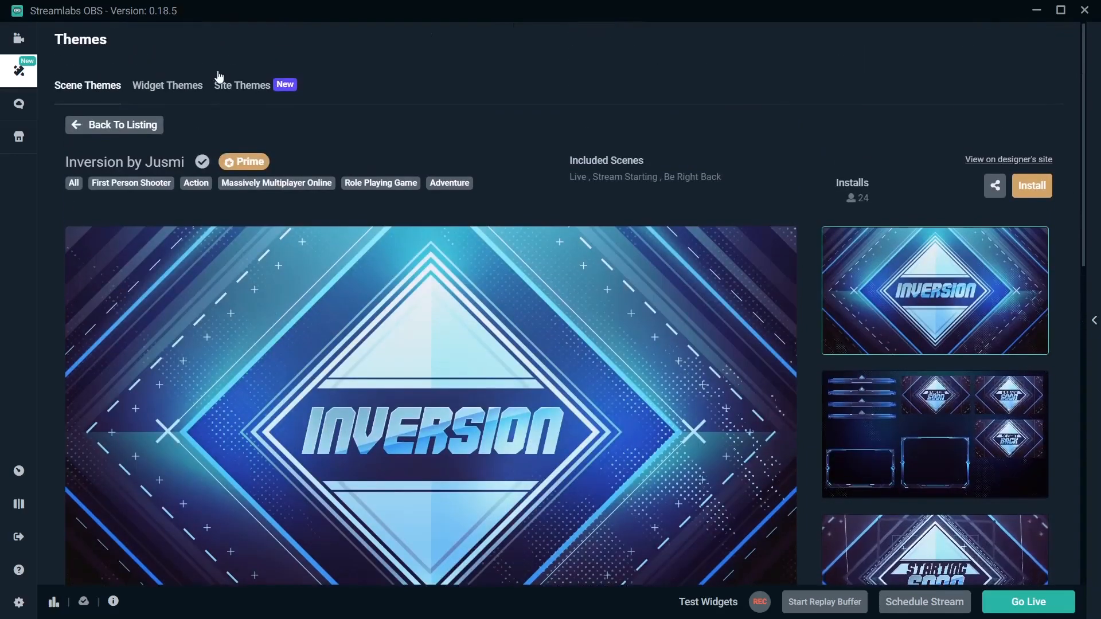
left_click(117, 125)
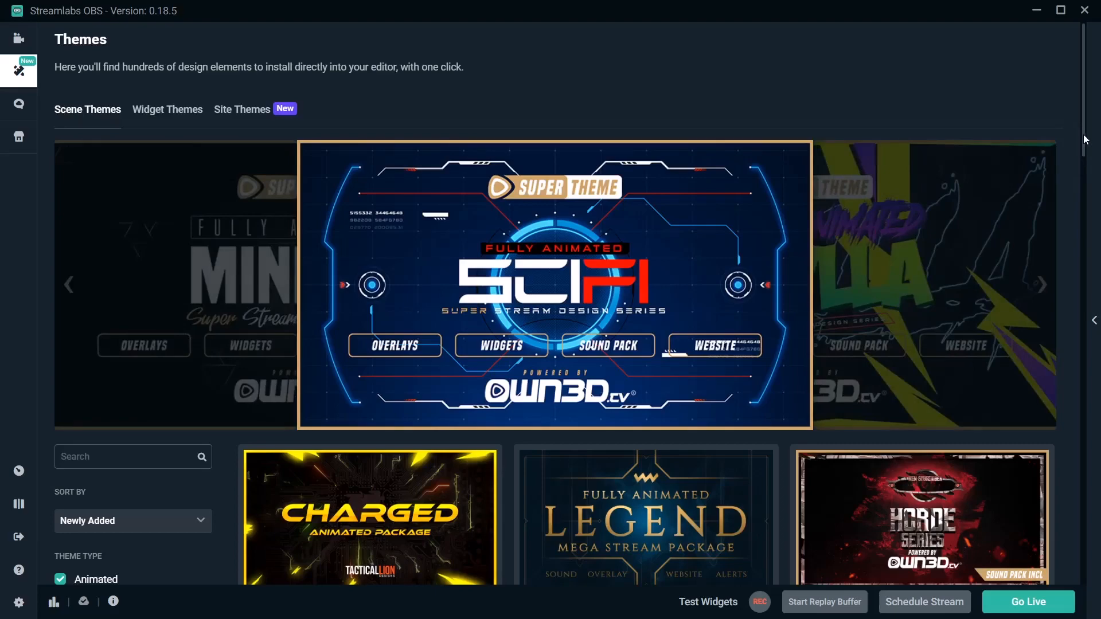
With the free, animated themes listed, open the MTGArena Jace Beleren theme and install its overlay.
left_click_drag(1082, 135, 1076, 228)
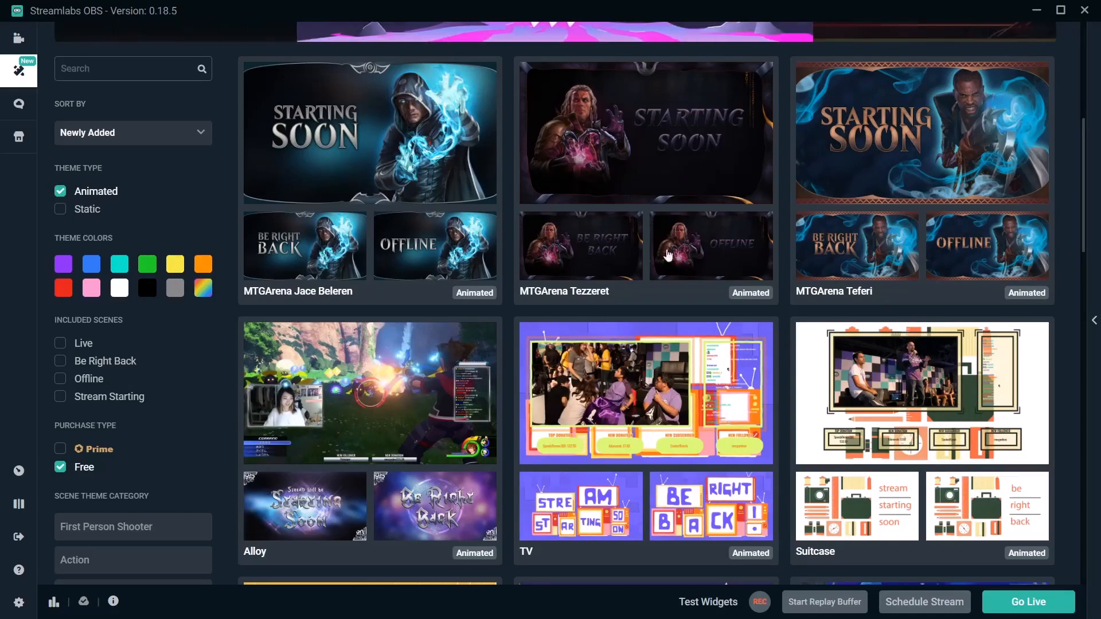
left_click(339, 237)
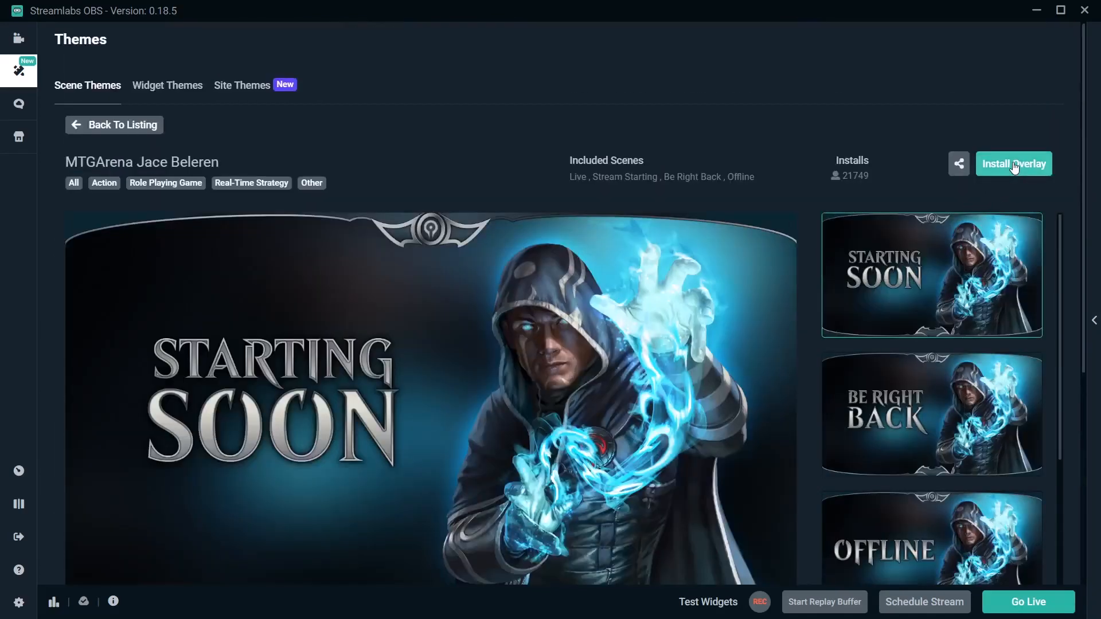
left_click(1014, 165)
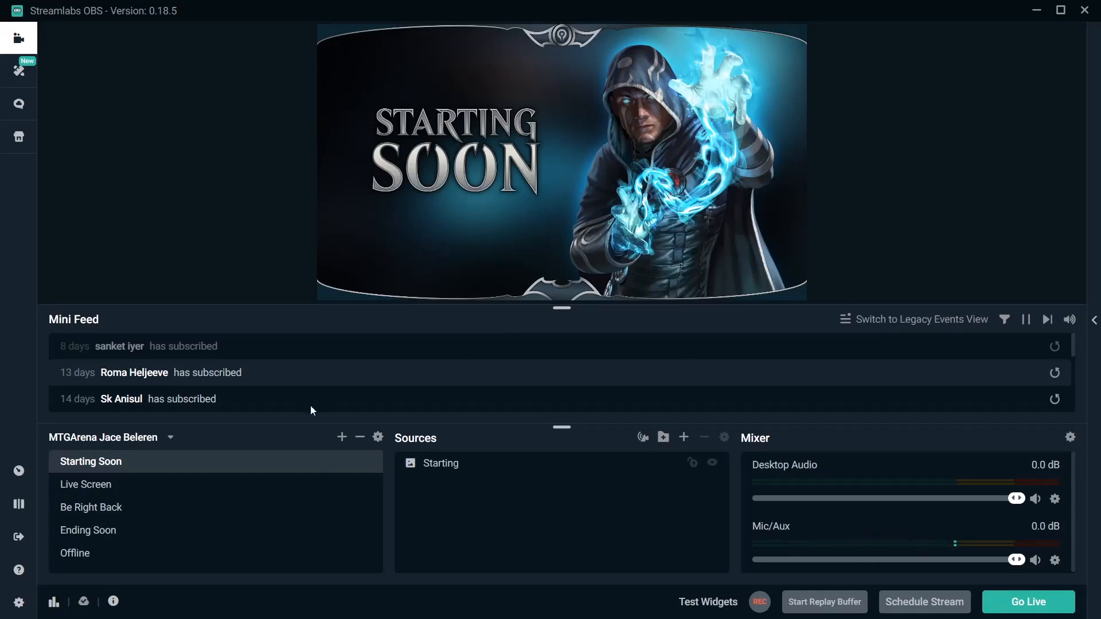
In the Live Screen scene, toggle the Webcam source folder's visibility and leave it hidden.
left_click(228, 486)
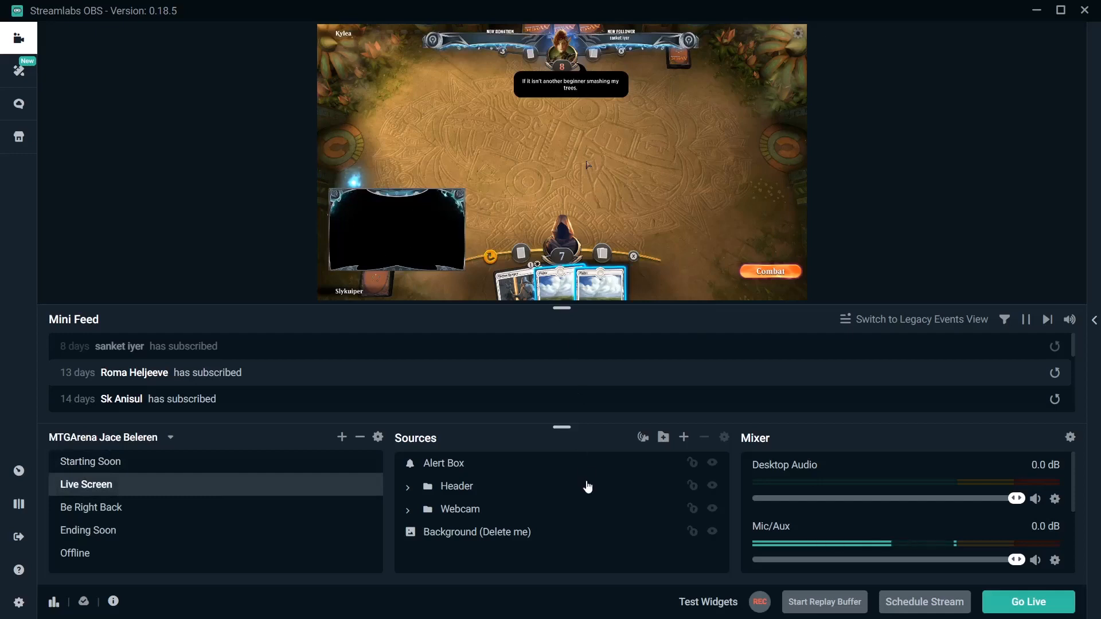
left_click(712, 510)
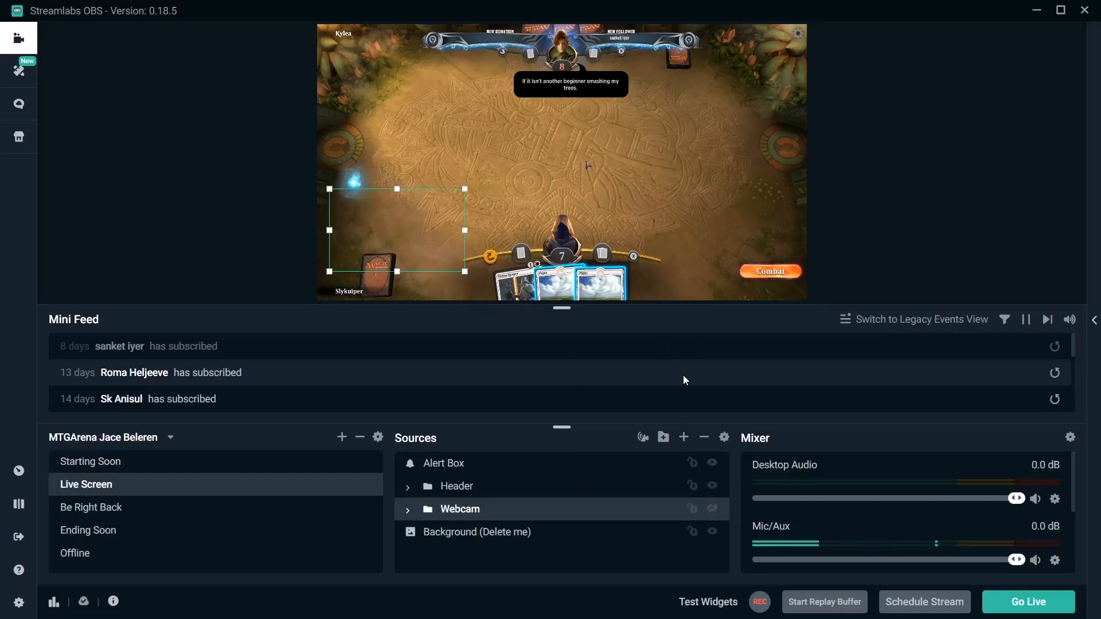
left_click(713, 510)
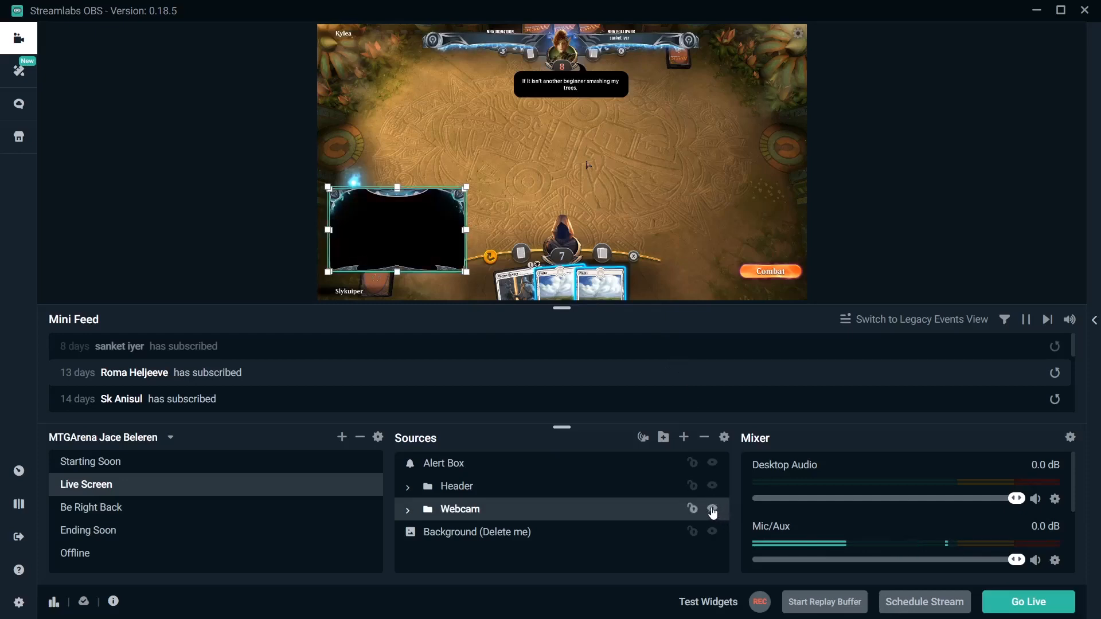
left_click(713, 510)
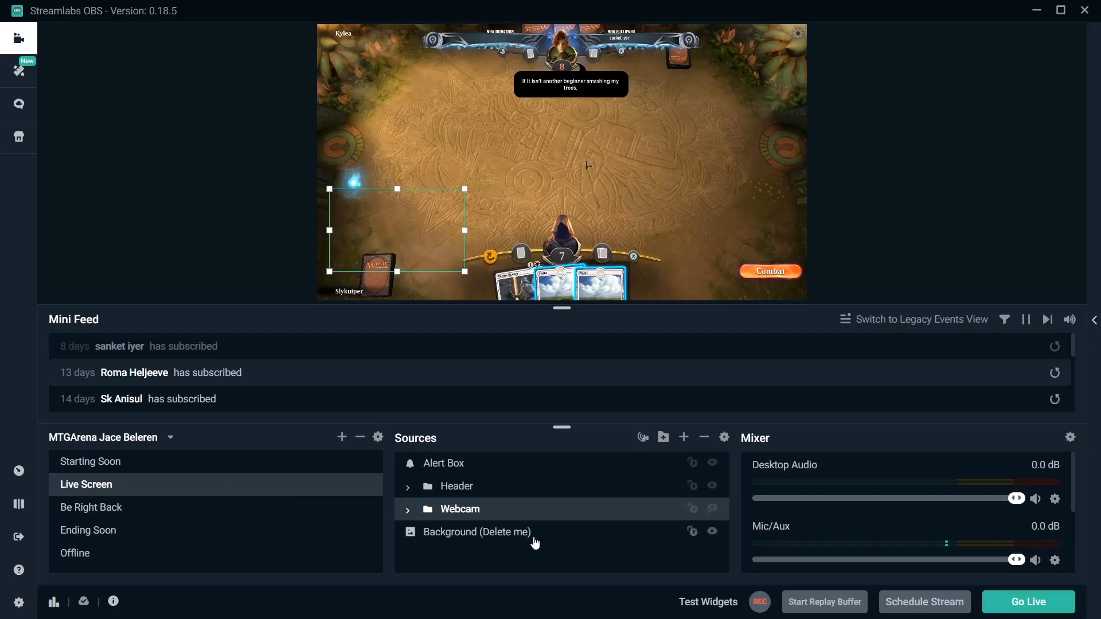
Preview the Be Right Back, Ending Soon and Offline scenes of the installed overlay.
left_click(258, 509)
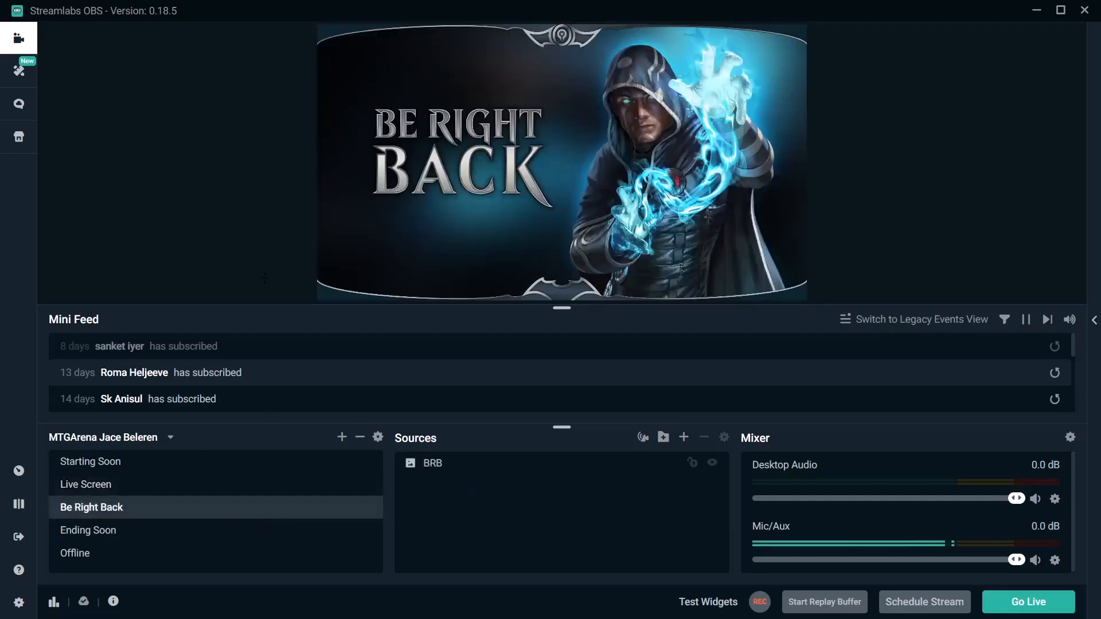
left_click(122, 528)
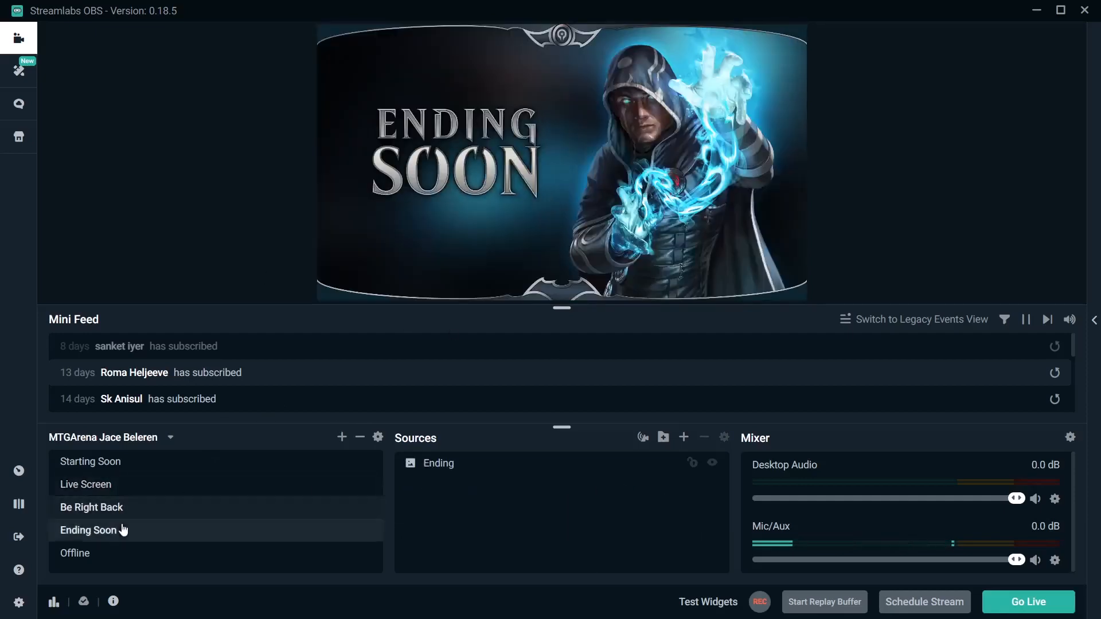
left_click(155, 562)
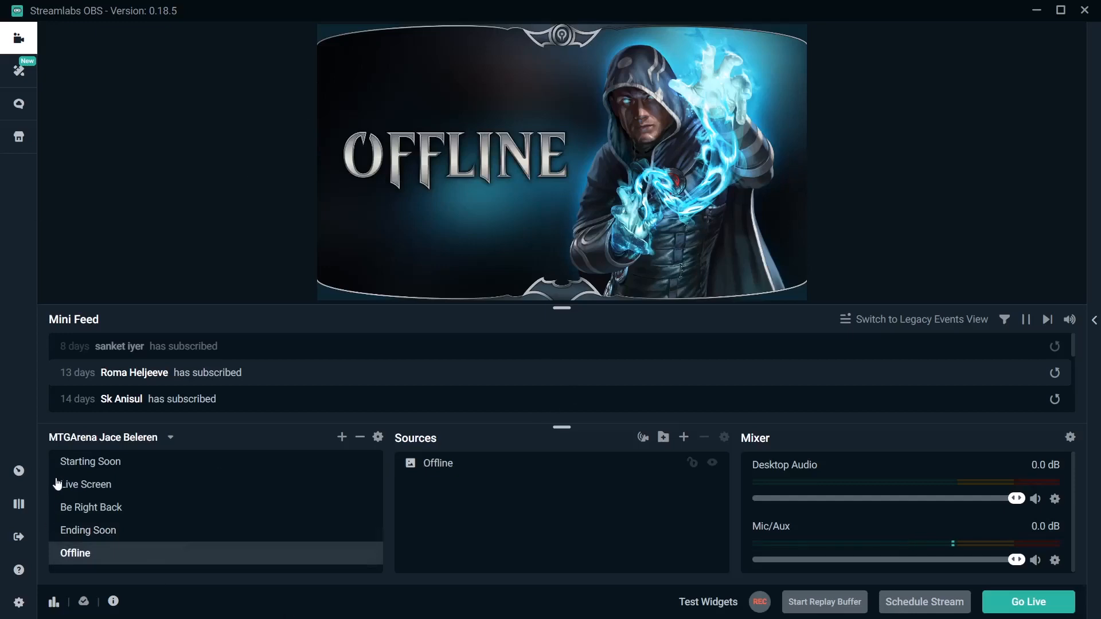
Switch the scene collection to Mega Buster.
left_click(124, 438)
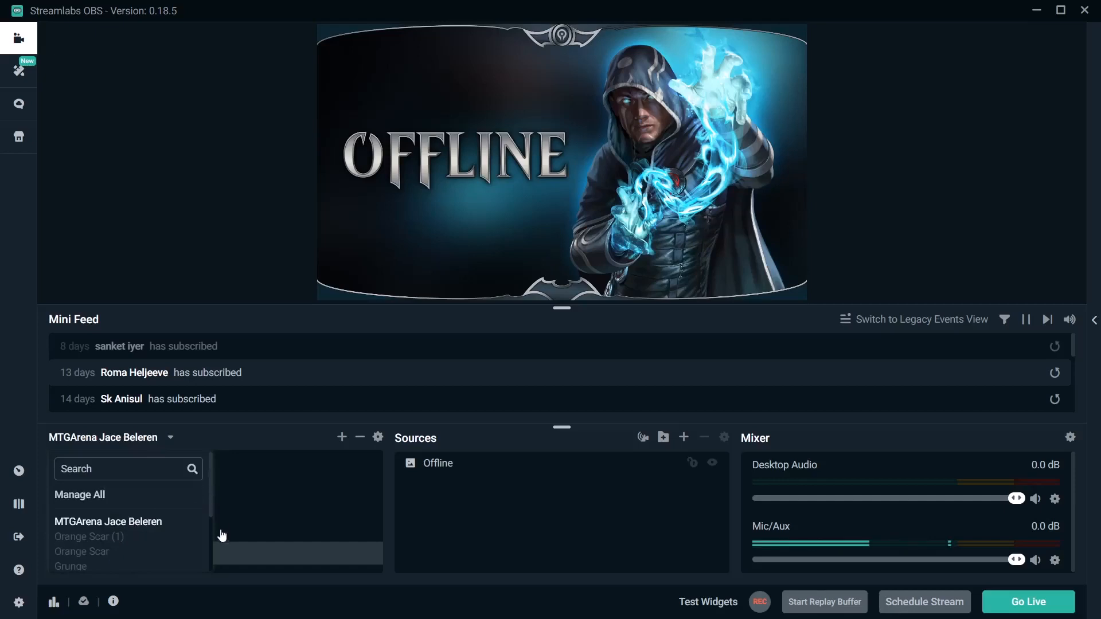
scroll(210, 505, "down", 2)
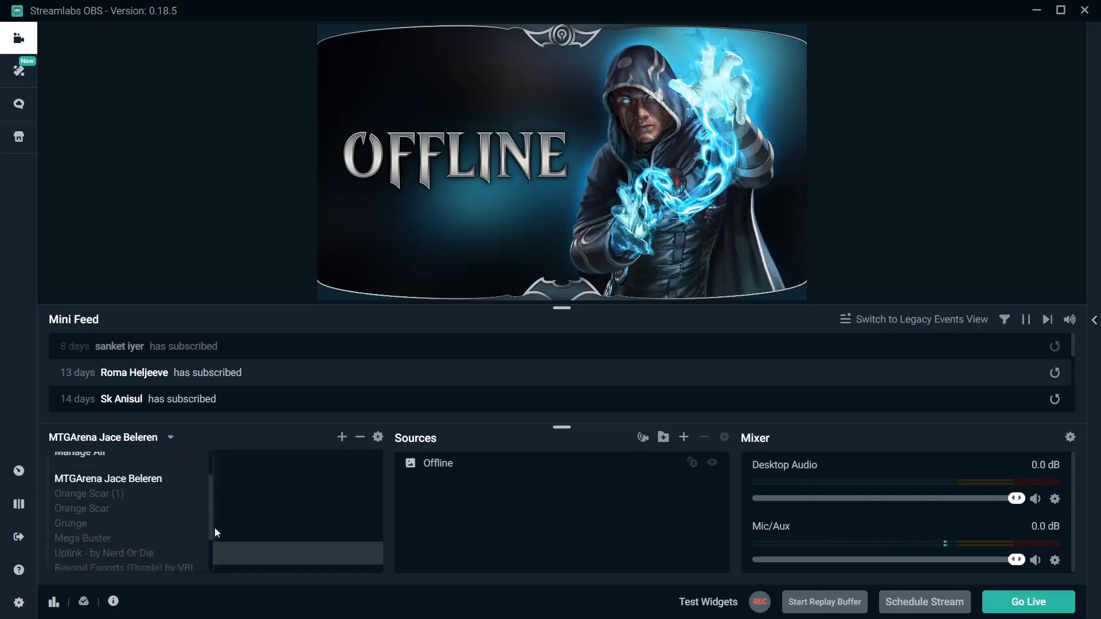
left_click(111, 529)
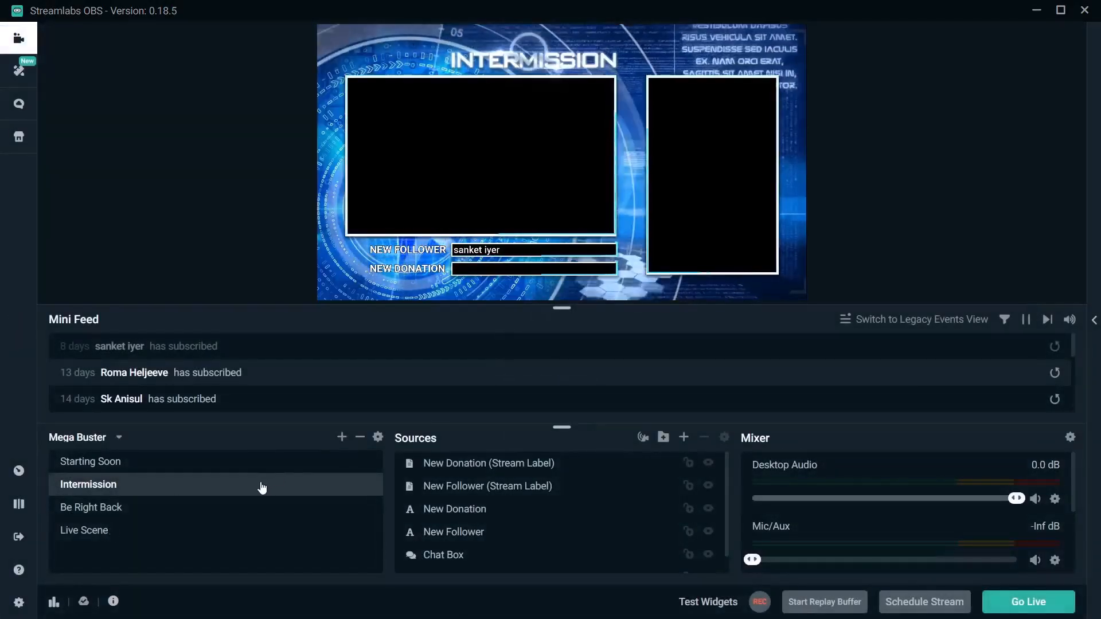
Preview the Starting Soon, Be Right Back, Intermission and Live Scene scenes of the Mega Buster collection.
left_click(253, 472)
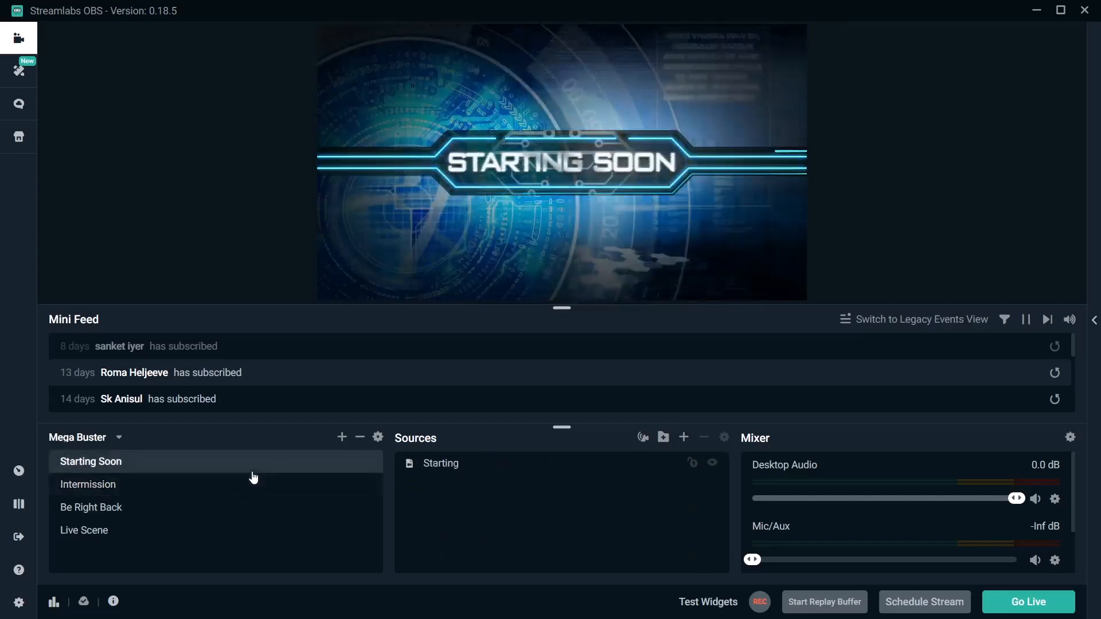
left_click(254, 516)
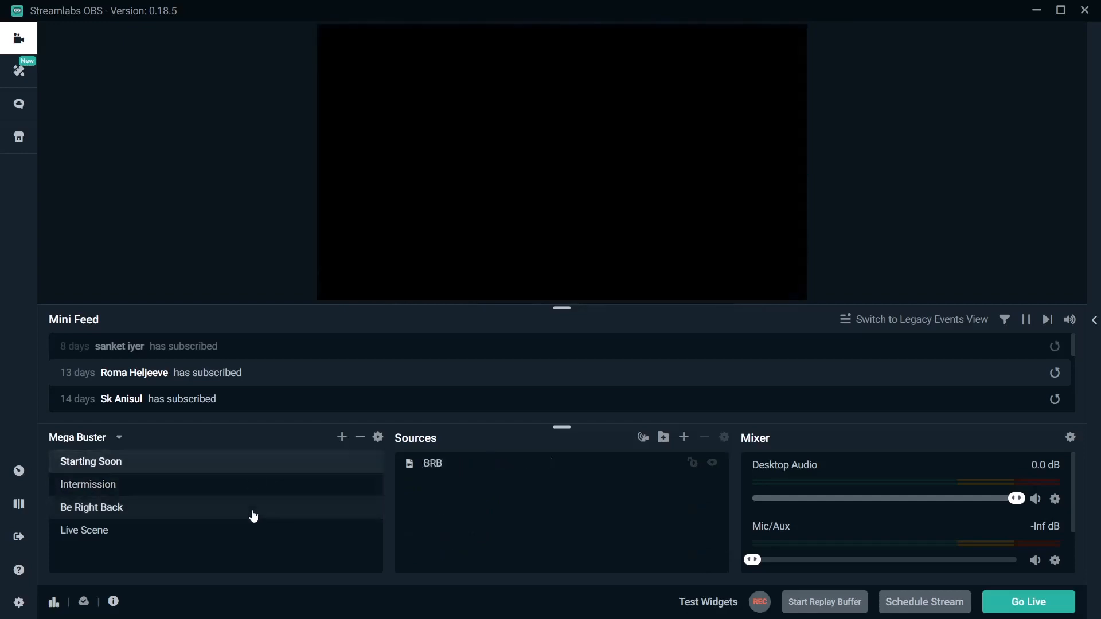
left_click(247, 488)
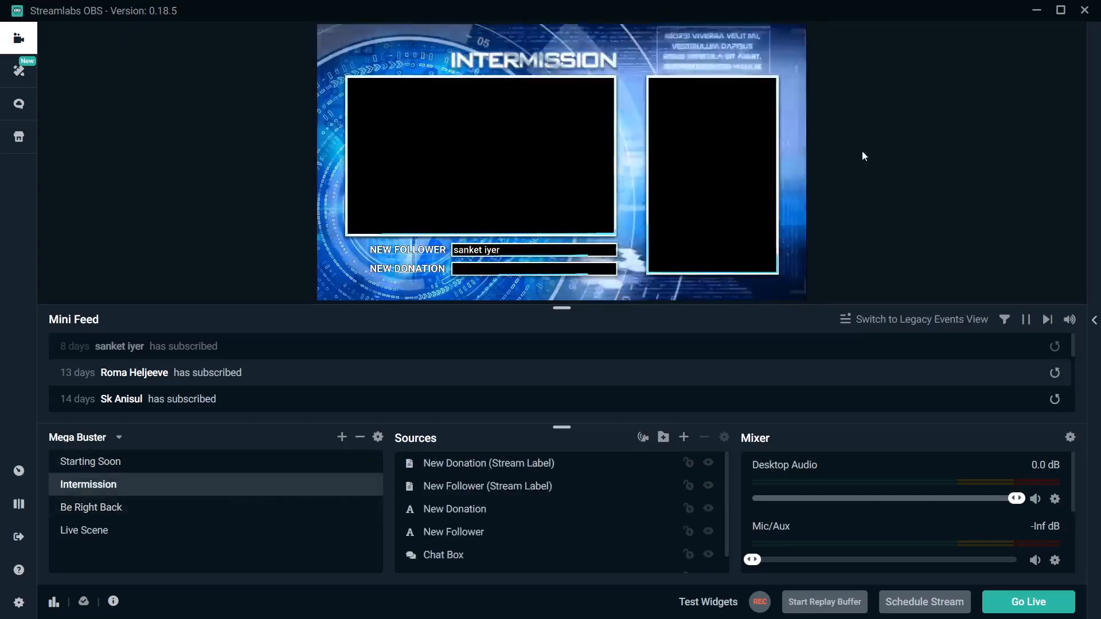
left_click(199, 529)
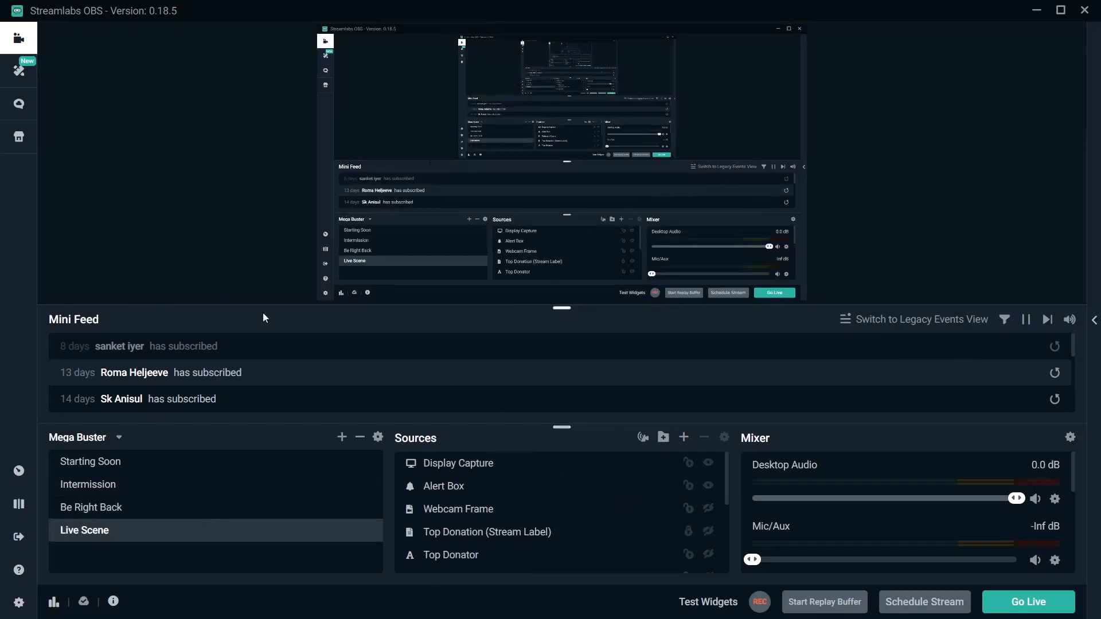
Select the Alert Box in Live Scene, replay the 14-day-old subscription alert from the Mini Feed, and switch to the Starting Soon scene.
left_click(450, 493)
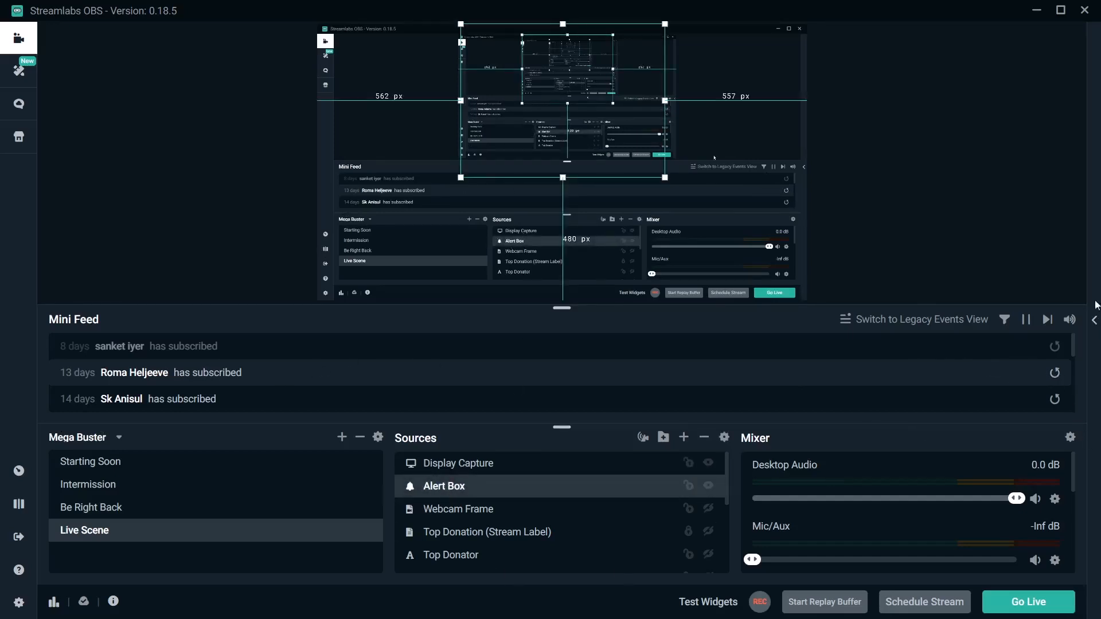
left_click(1055, 399)
left_click(1056, 399)
left_click(1055, 400)
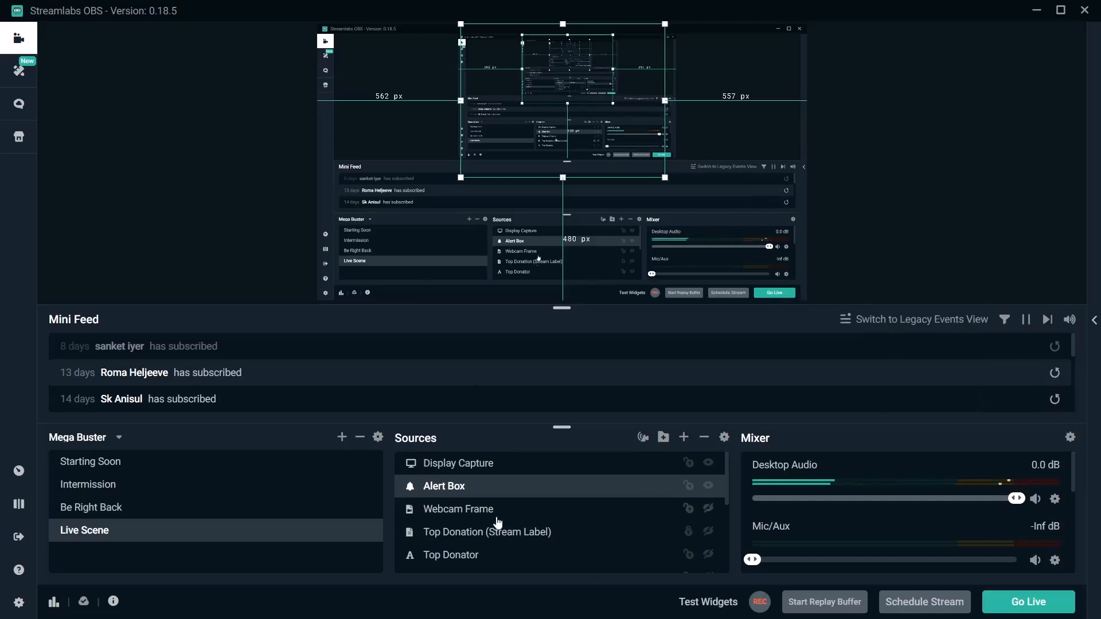
left_click(91, 462)
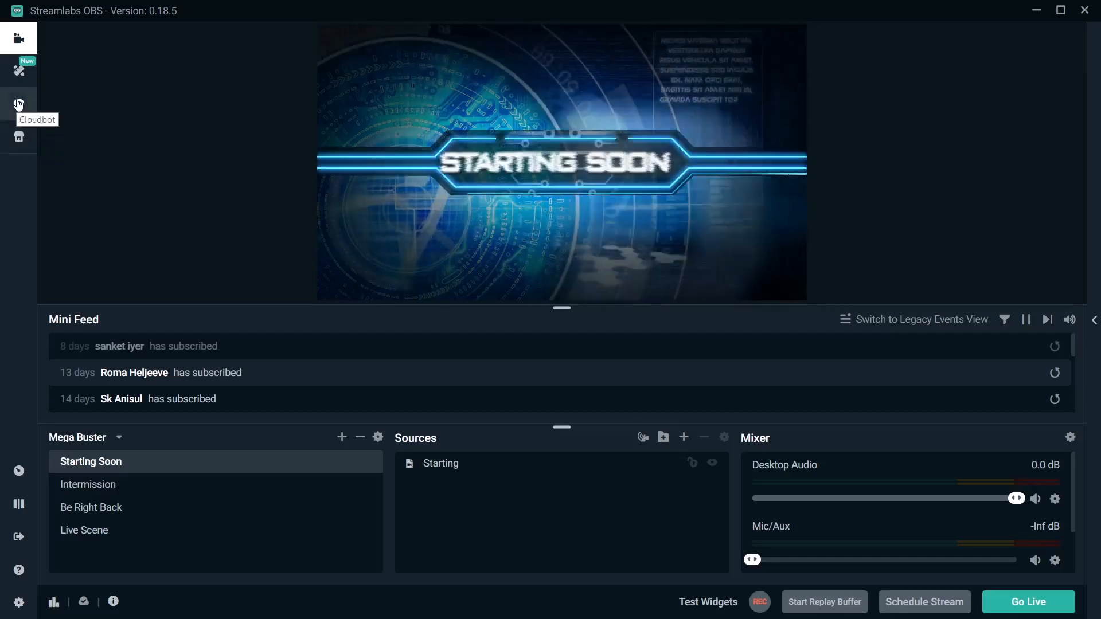
Expand the live chat panel and review the scene transitions configured for the Mega Buster collection.
left_click(1095, 322)
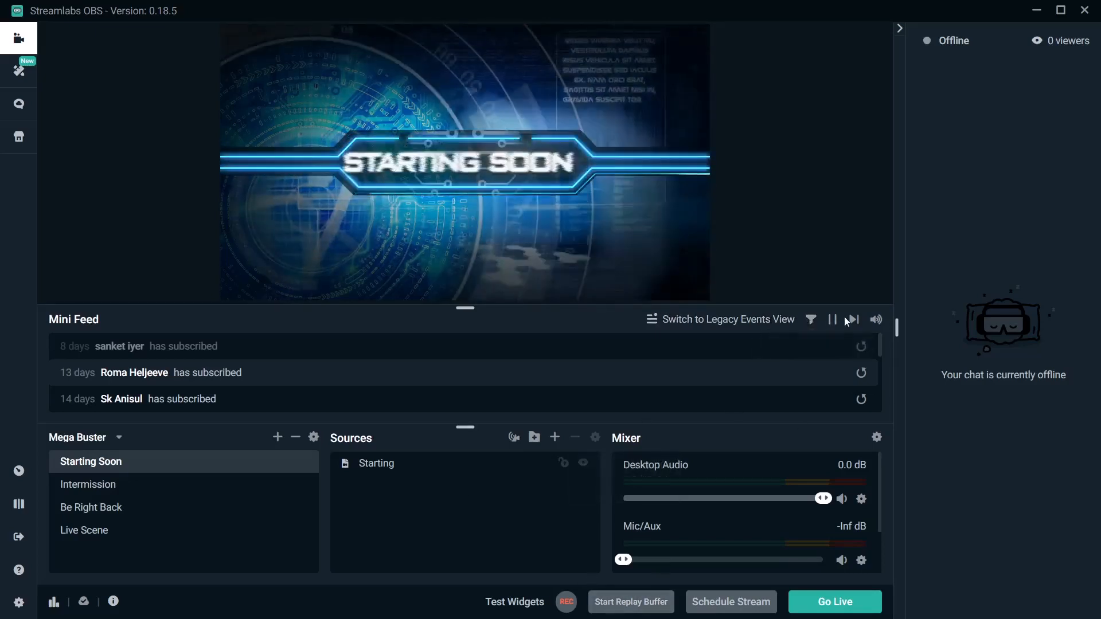
left_click(314, 438)
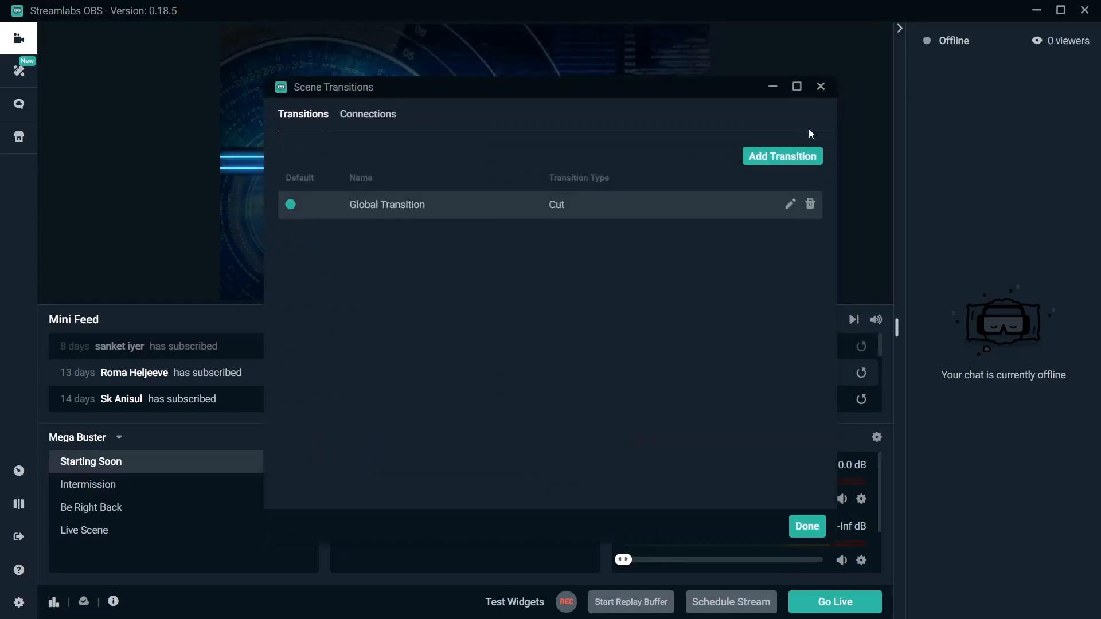
left_click(822, 87)
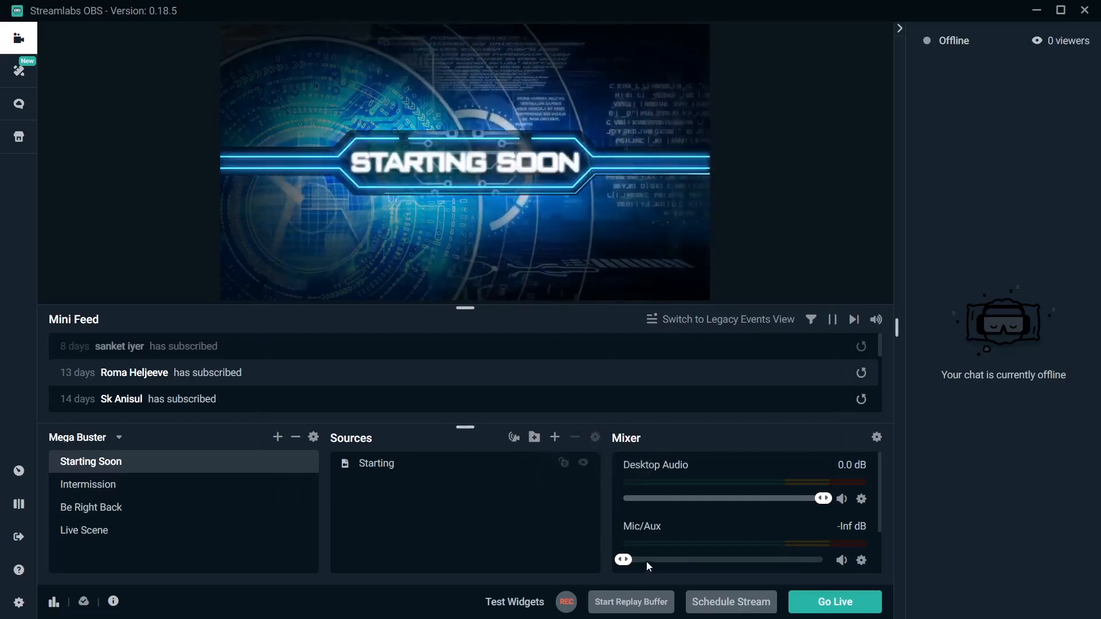
Raise the Mic/Aux volume to 0.0 dB and check the options available for that audio source.
left_click_drag(625, 560, 968, 559)
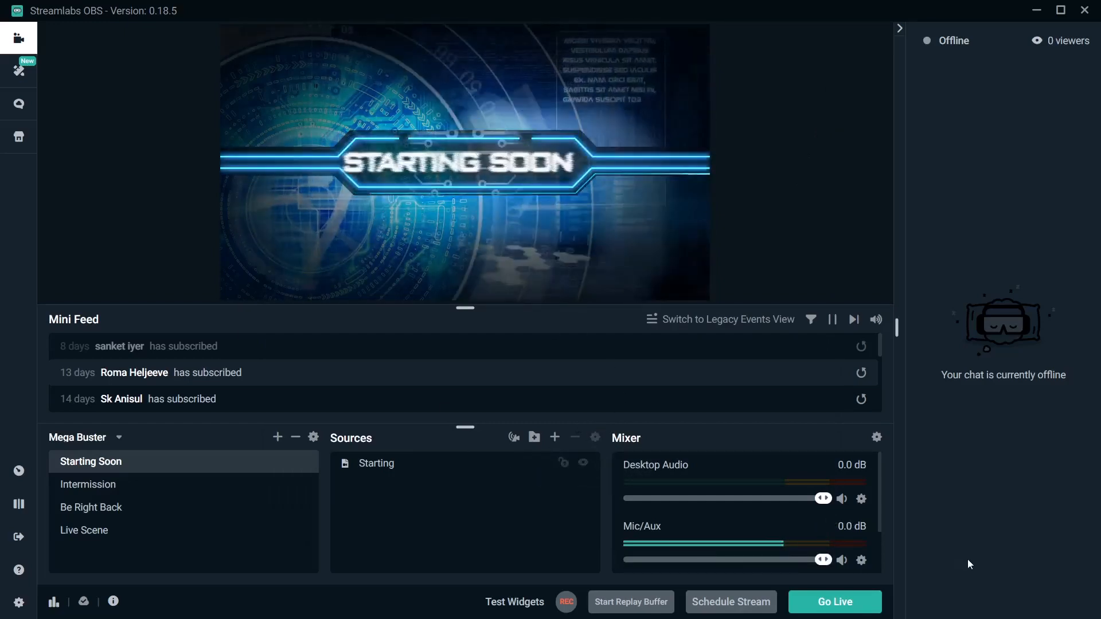
left_click(861, 563)
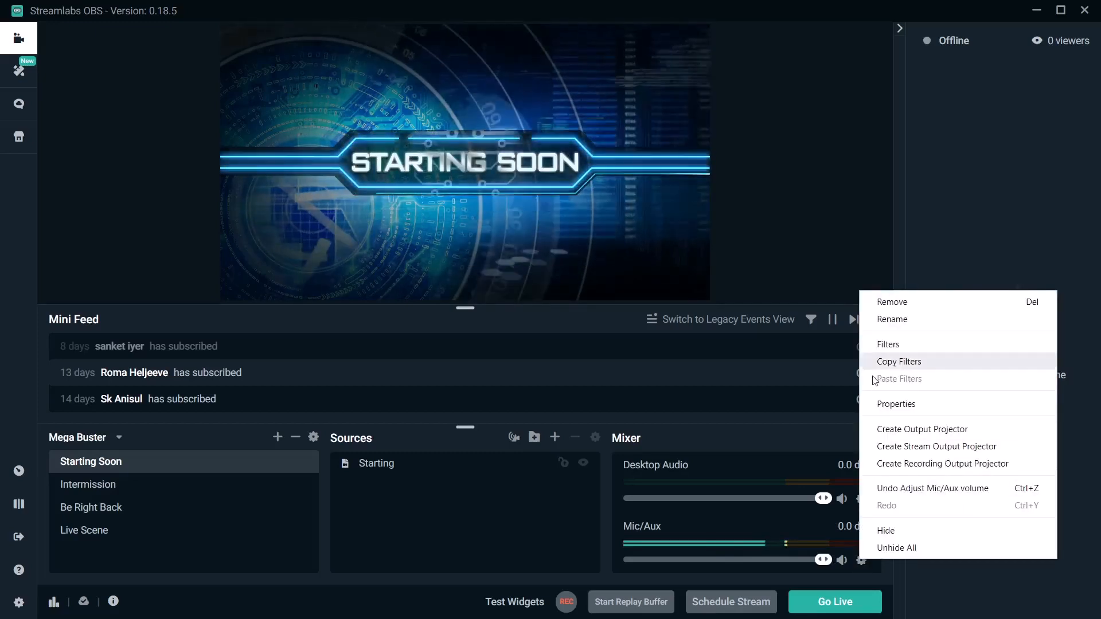
left_click(831, 363)
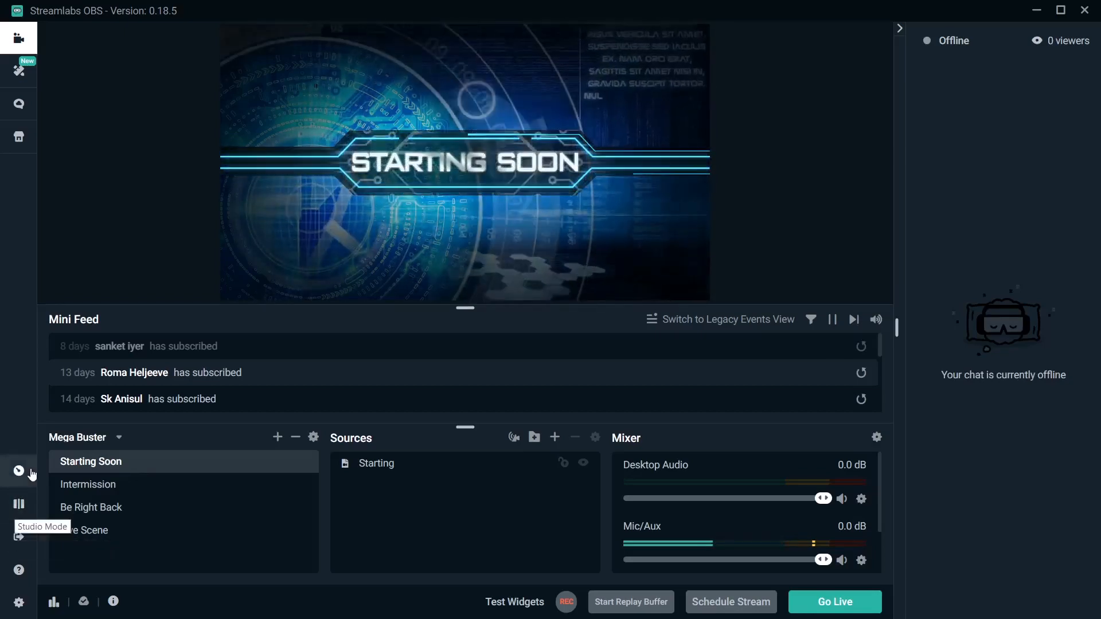
Turn on Studio Mode and load the Intermission and Be Right Back scenes one after the other in the edit view.
left_click(19, 504)
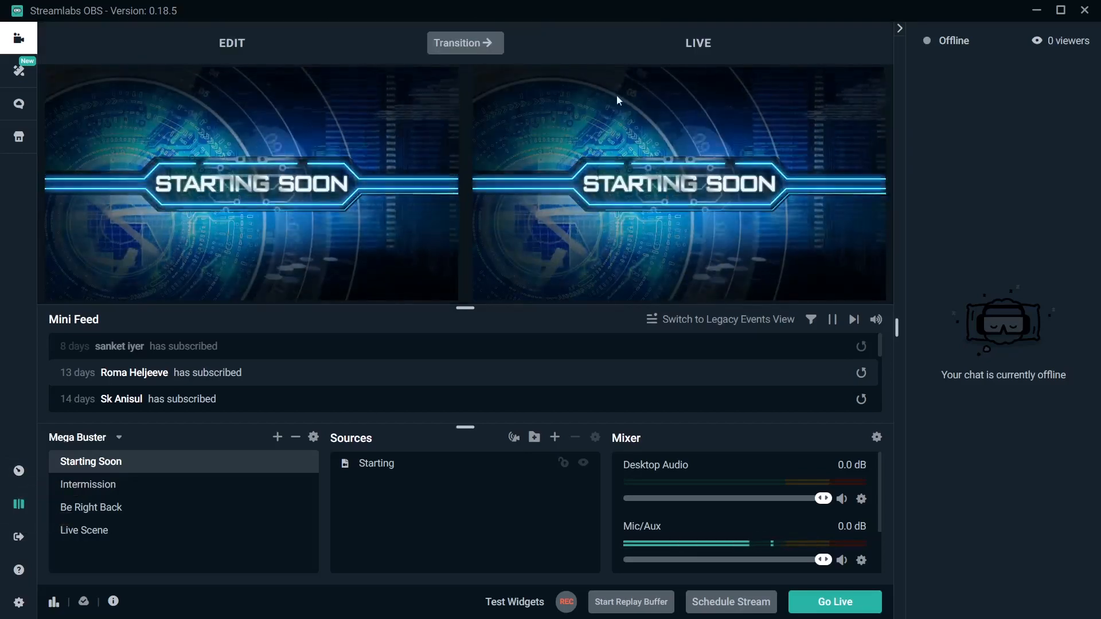
left_click(270, 490)
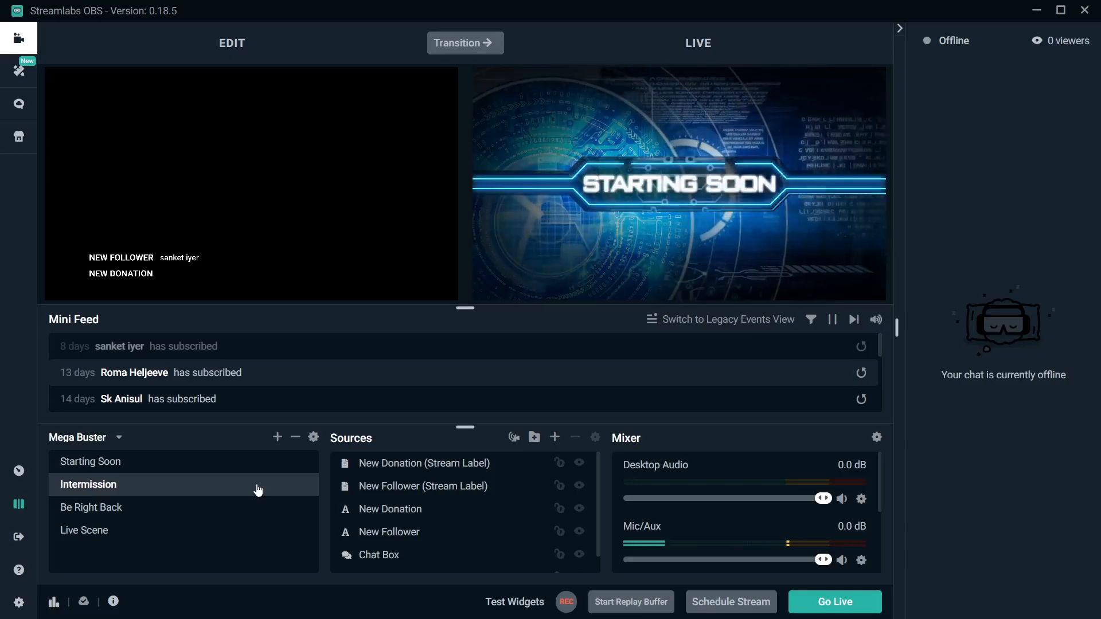
left_click(264, 521)
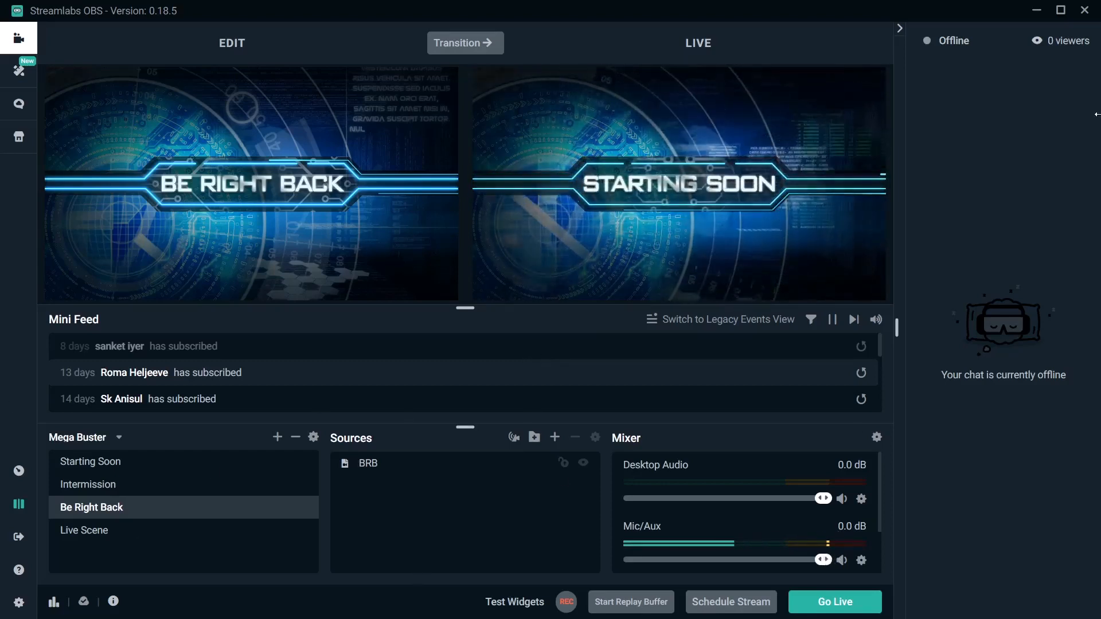
Collapse the live chat panel and preview Intermission, Starting Soon and Live Scene in the edit view, returning to Starting Soon.
left_click(902, 27)
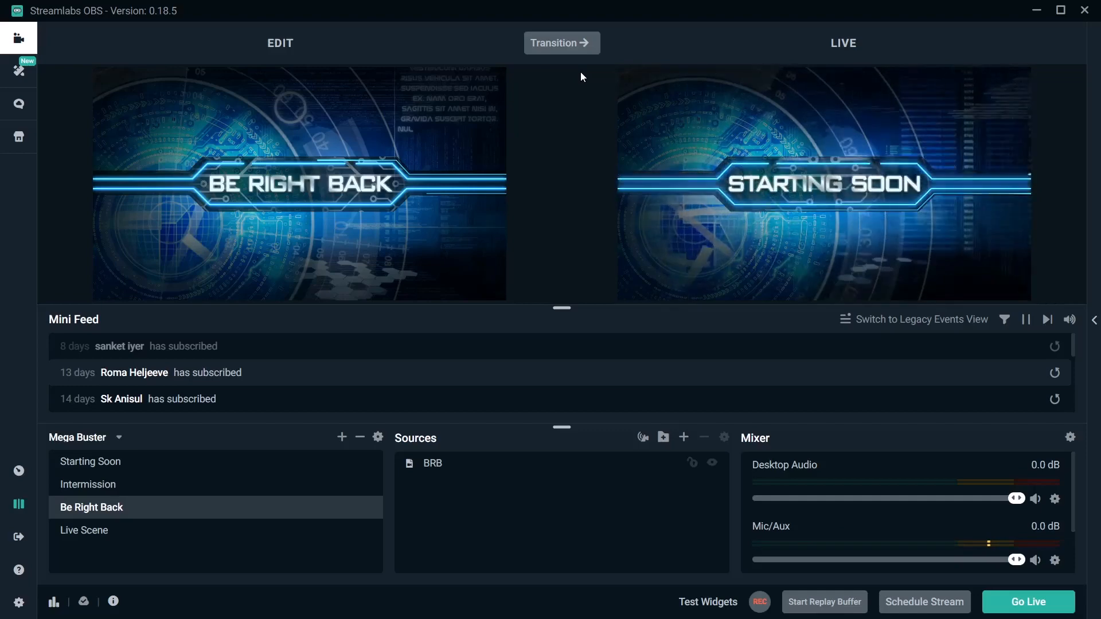
left_click(298, 484)
left_click(302, 466)
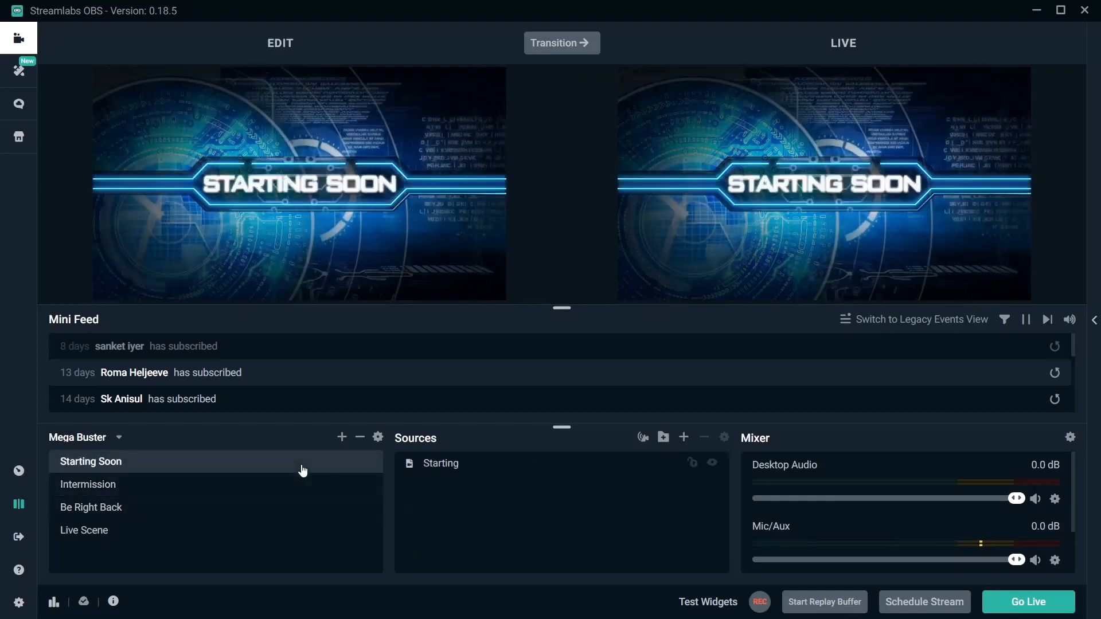
left_click(286, 536)
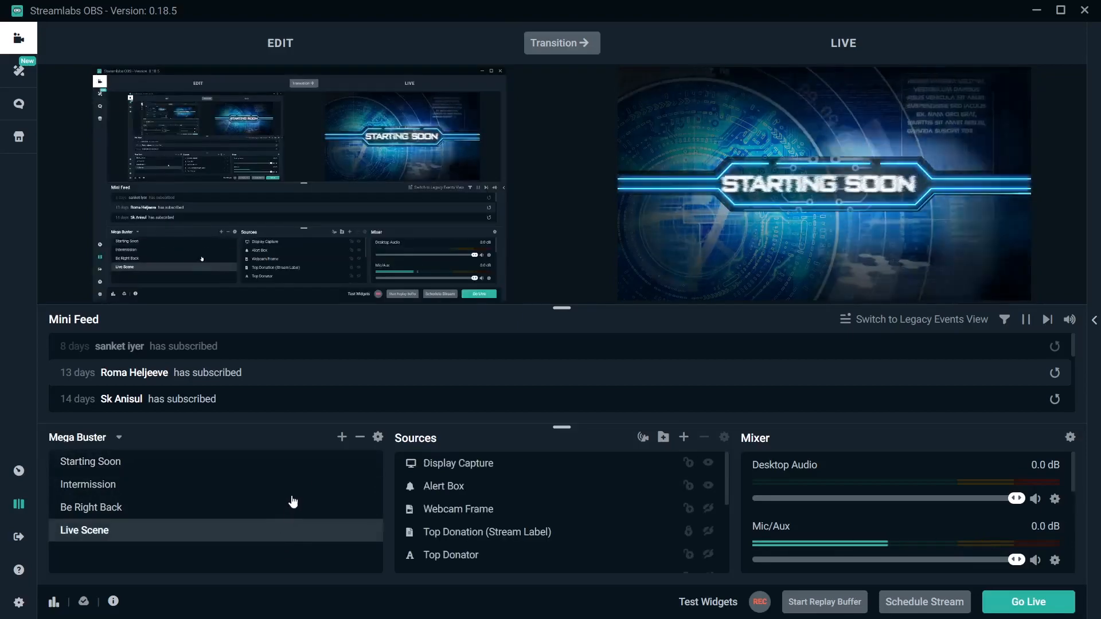
left_click(308, 468)
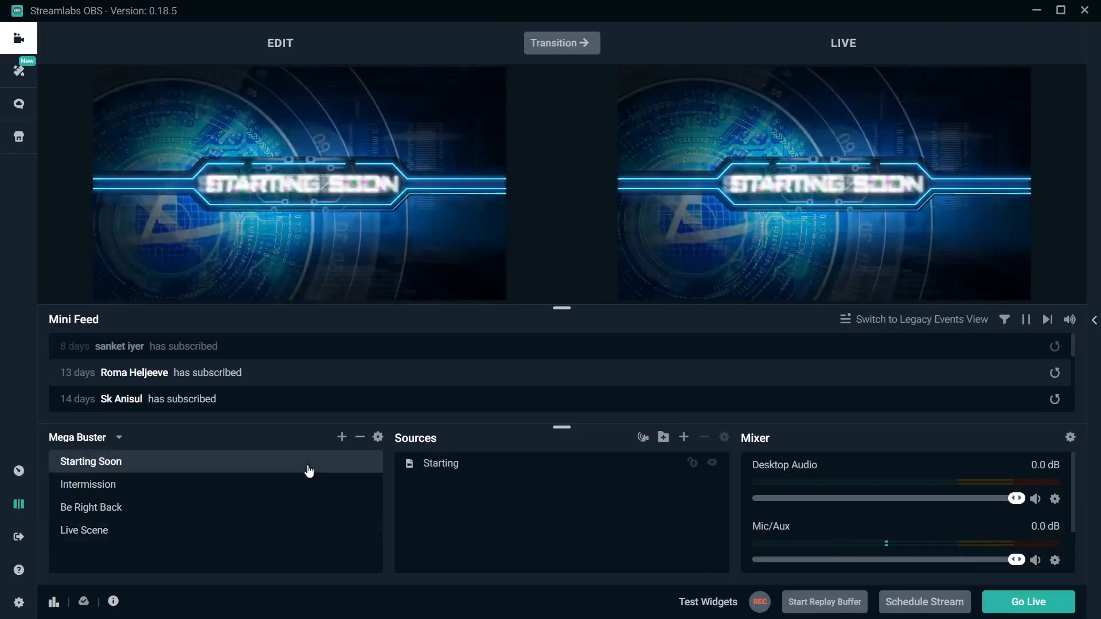